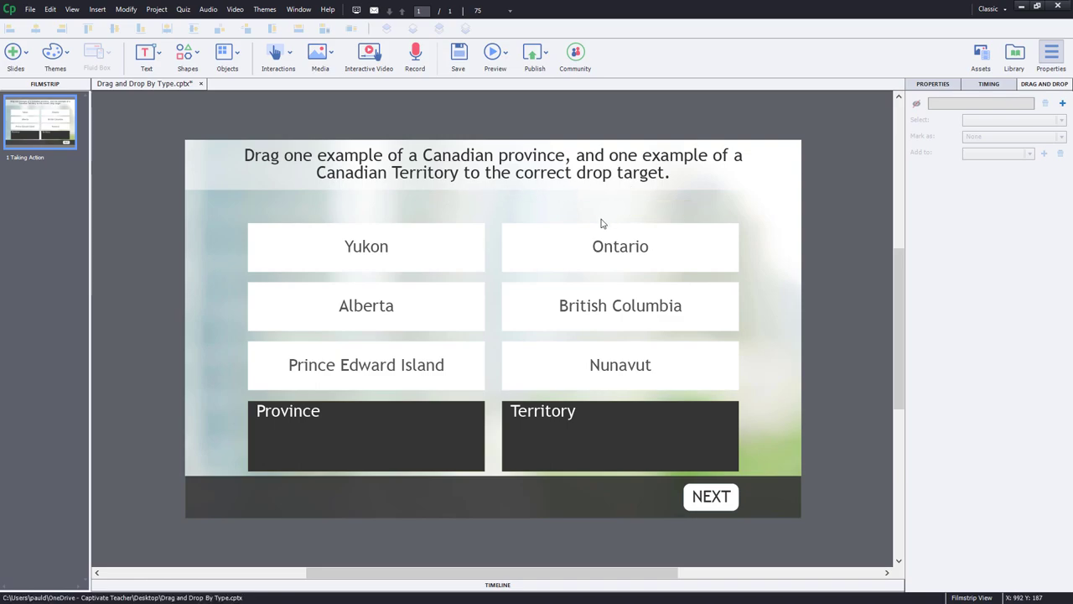
click(381, 248)
click(634, 366)
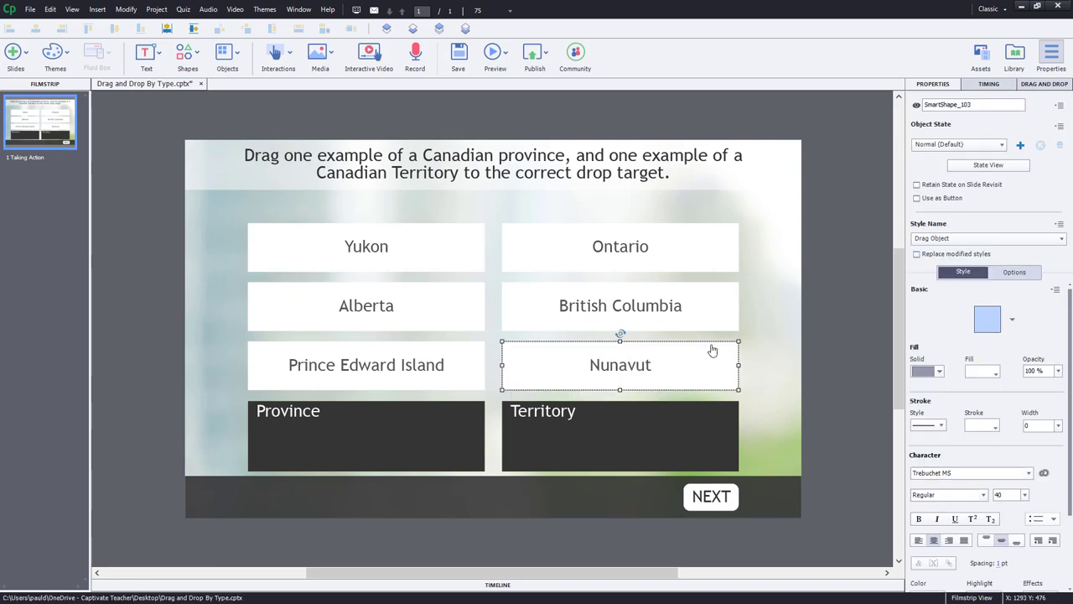
click(647, 250)
click(641, 305)
click(384, 308)
click(383, 368)
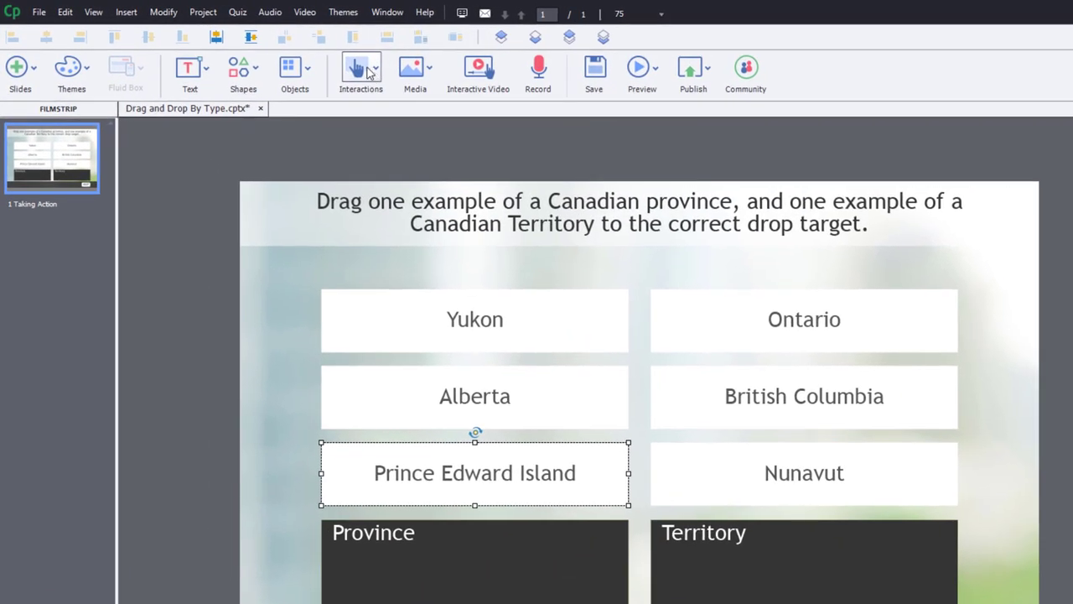
Start a drag-and-drop interaction and specify Yukon and Nunavut as drag sources grouped under a new type named "territories".
click(369, 73)
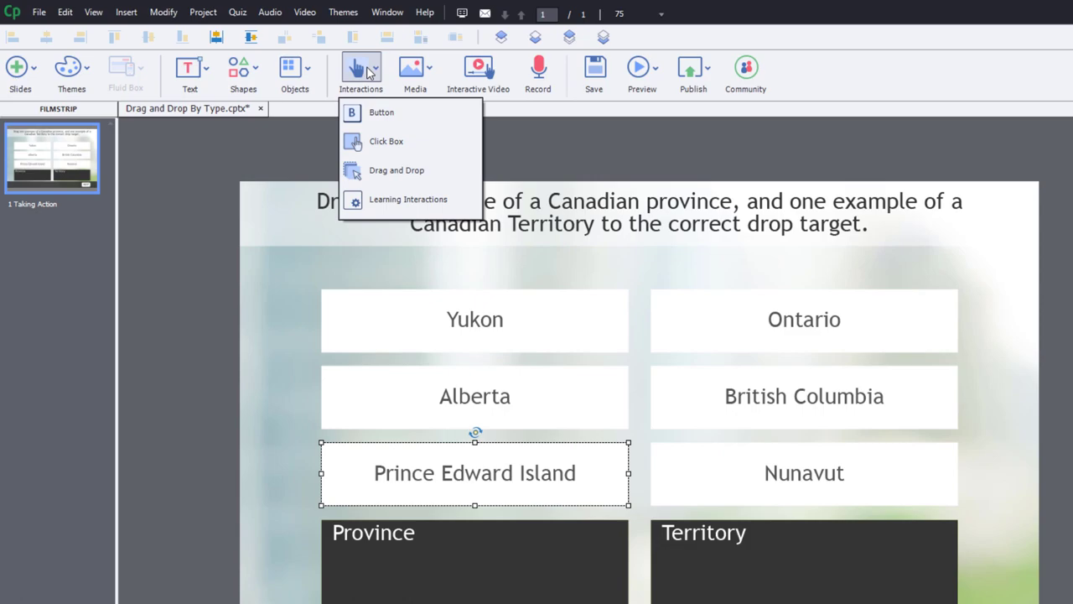
click(382, 172)
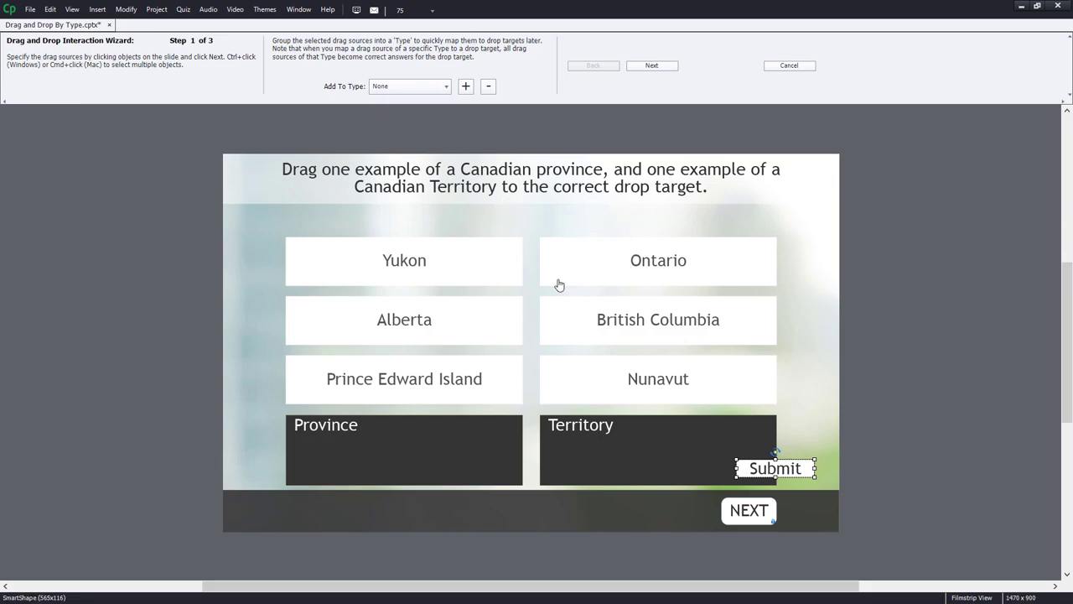
click(422, 269)
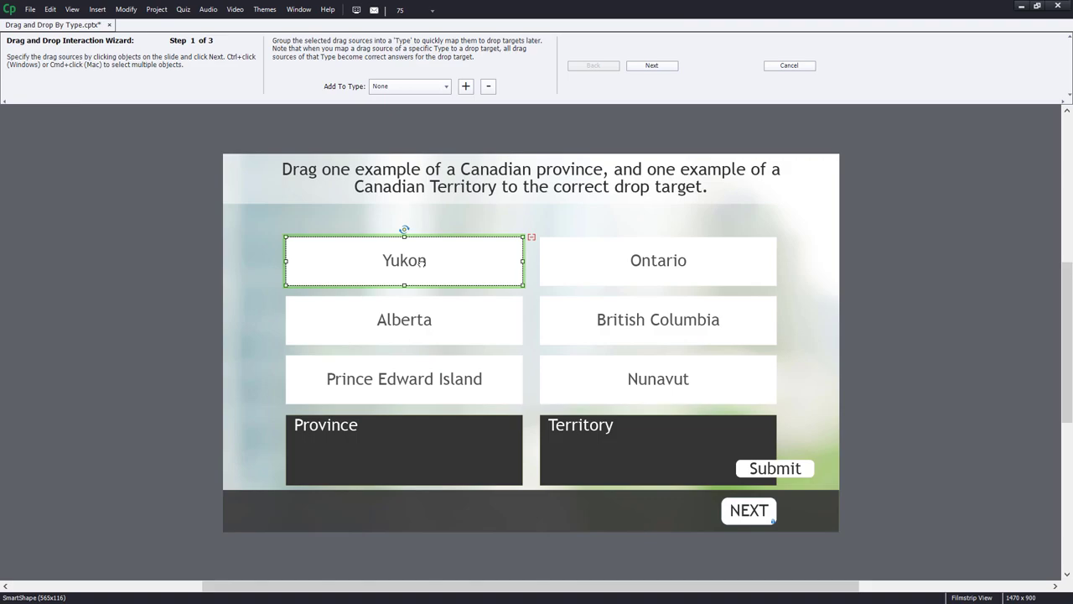
ctrl+click(680, 381)
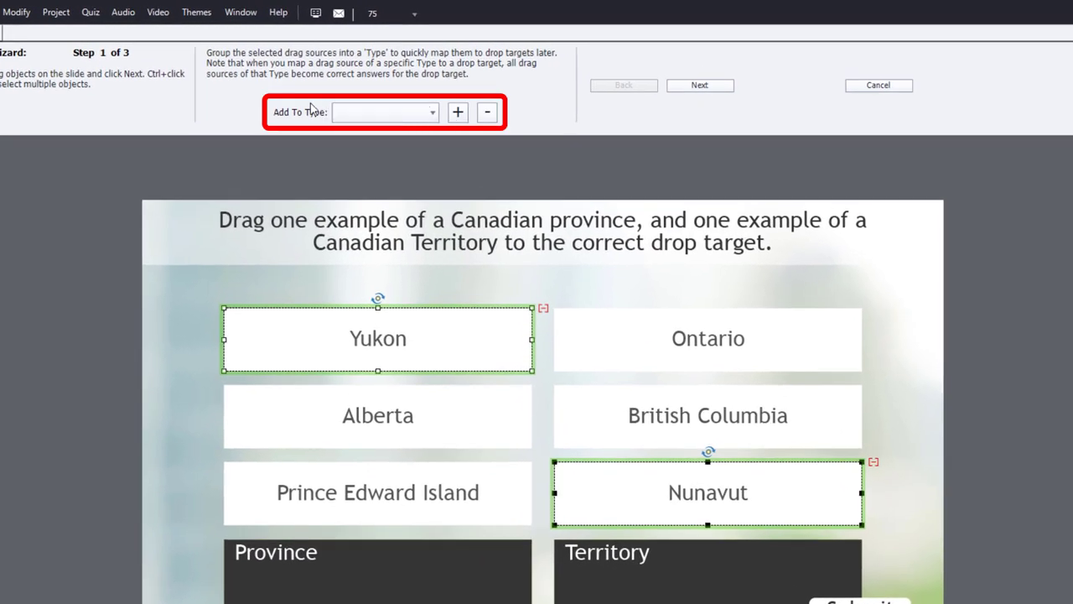
click(458, 114)
drag(569, 157, 371, 144)
text(territories)
click(533, 182)
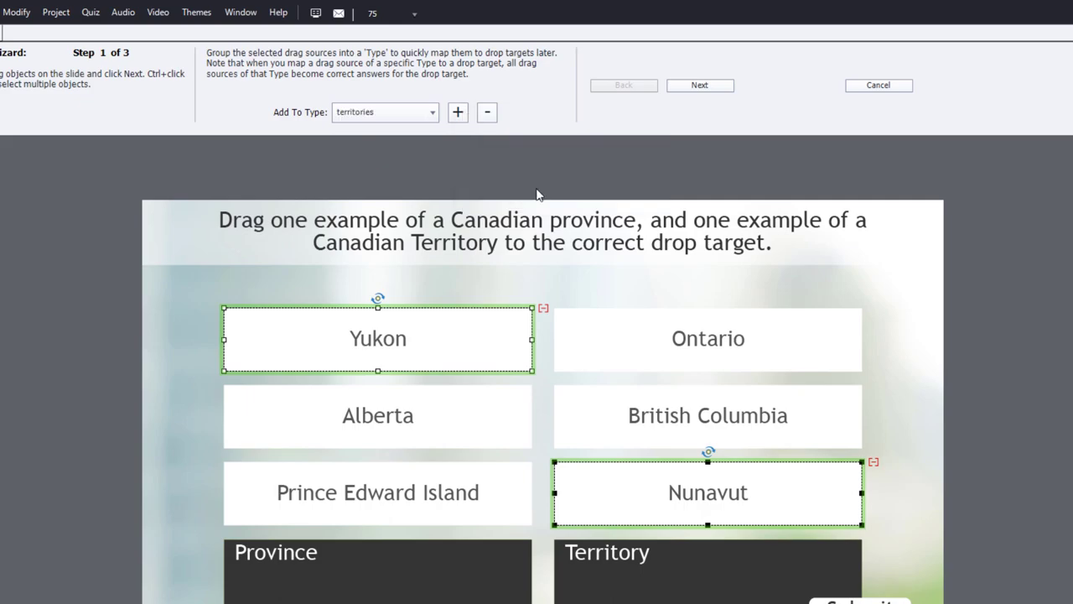
Add Ontario, British Columbia, Alberta and Prince Edward Island as drag sources grouped under a new type named "Provinces", completing the drag source stage.
click(696, 320)
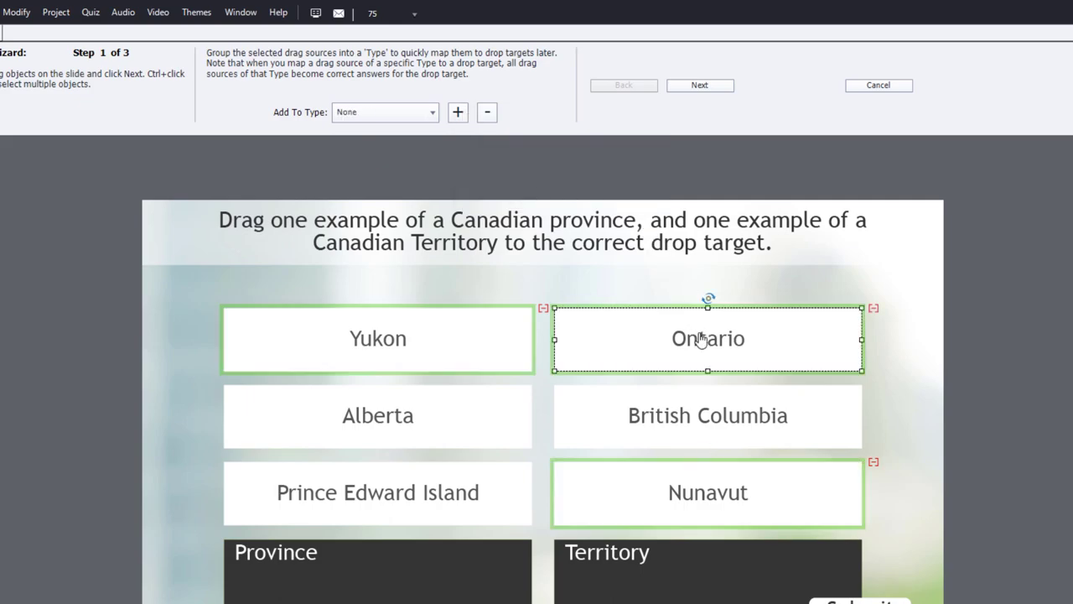
ctrl+click(696, 420)
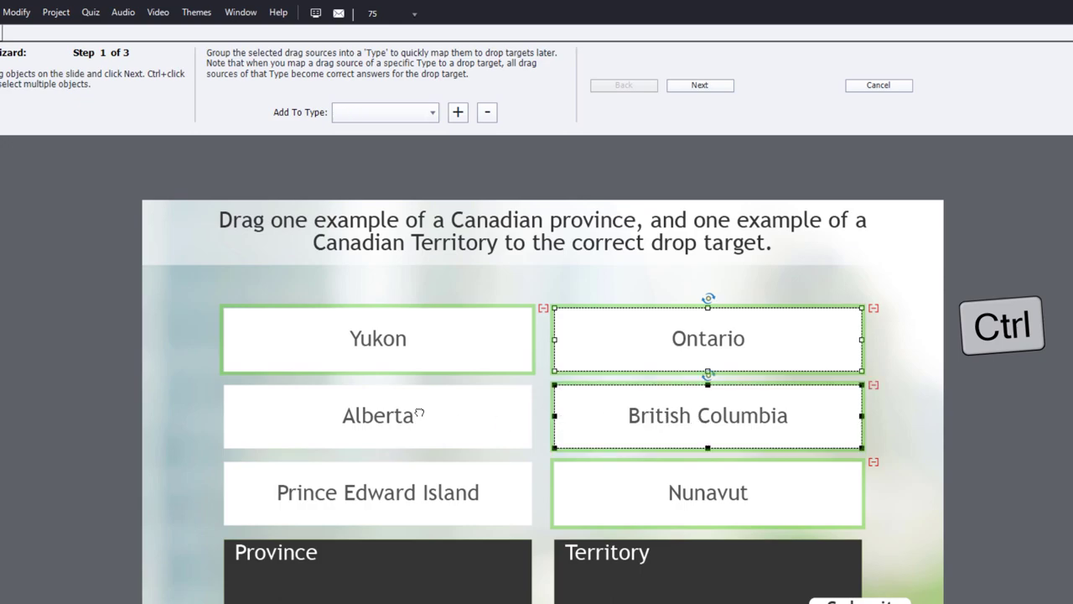
ctrl+click(419, 416)
ctrl+click(413, 494)
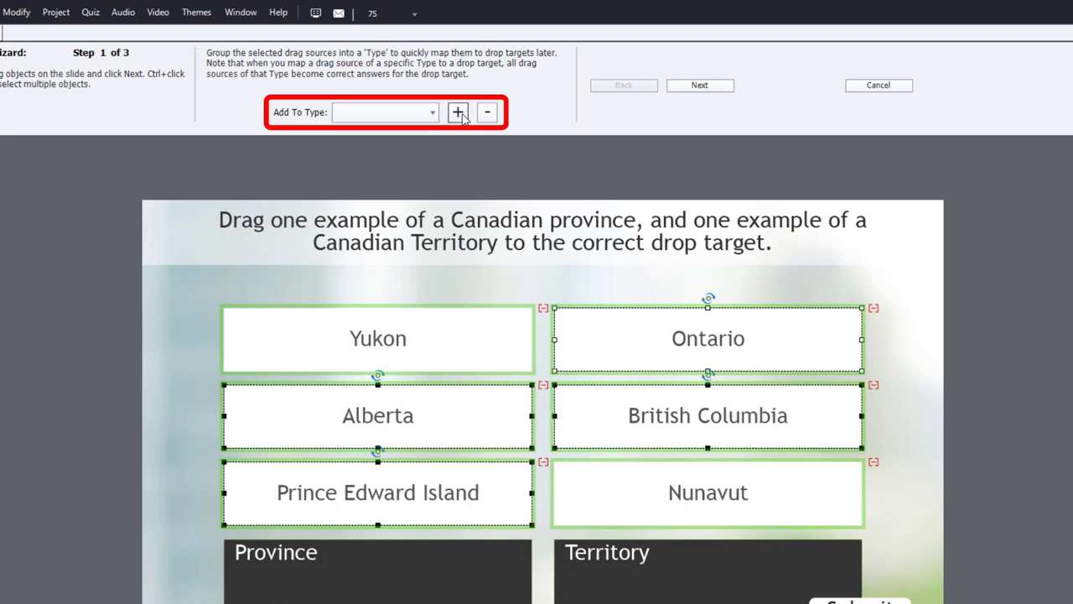
click(458, 113)
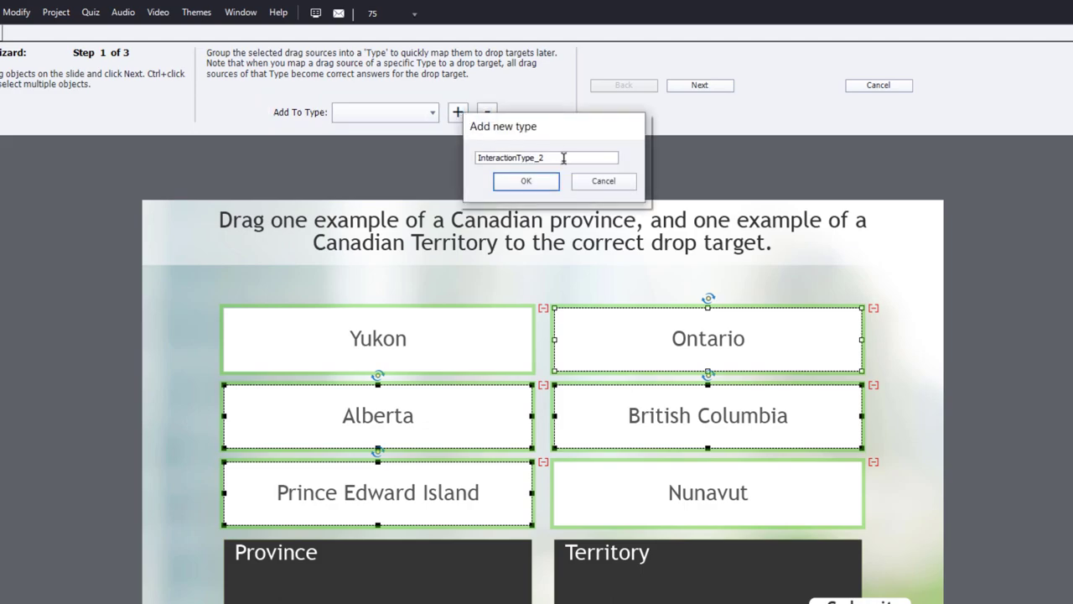
double_click(564, 158)
text(Provinces)
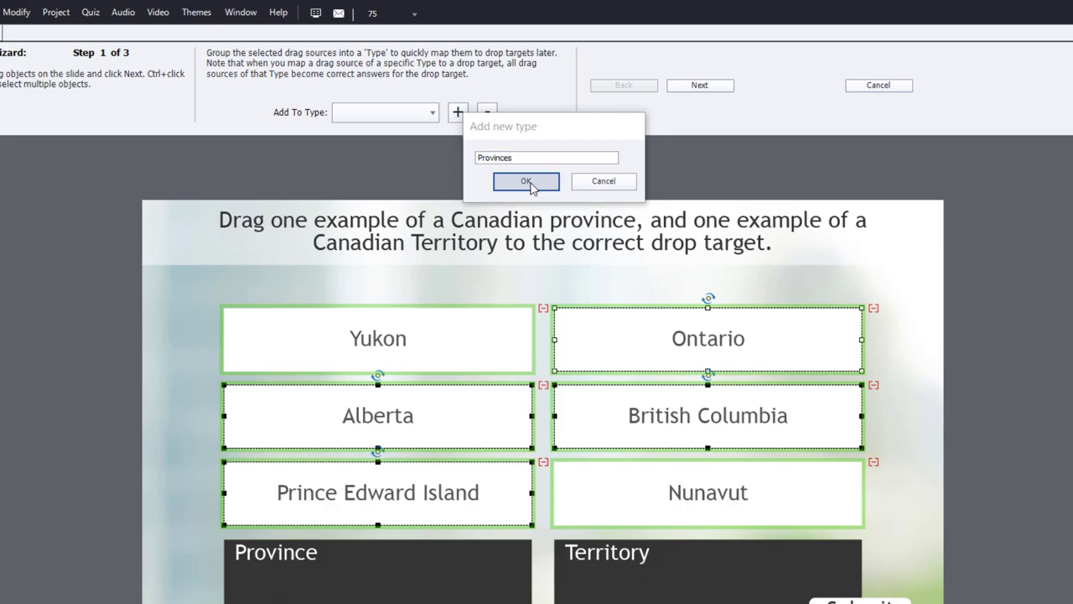
click(530, 181)
click(700, 85)
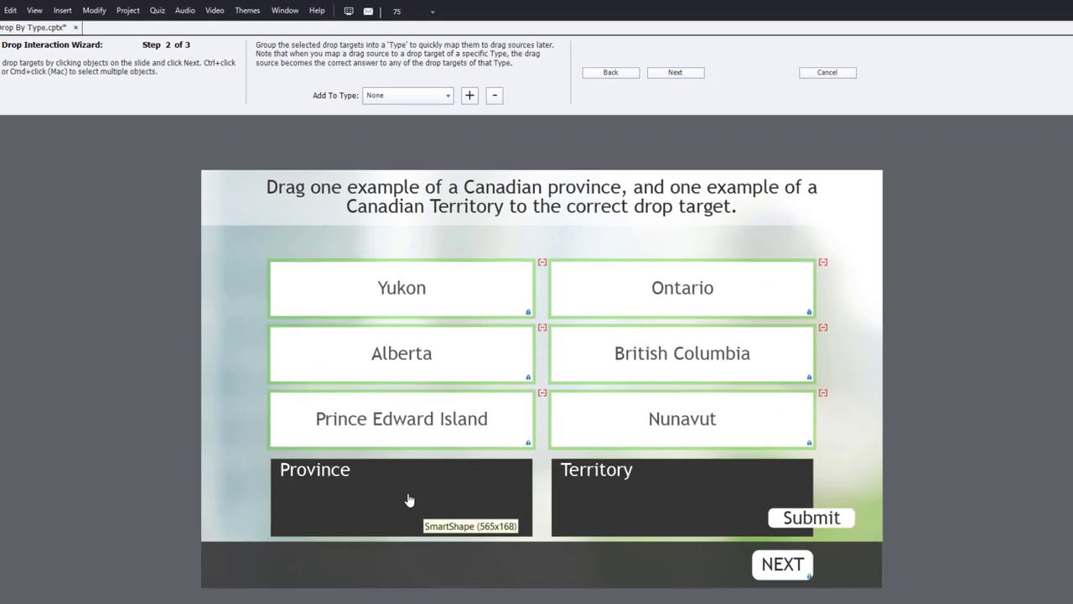
Specify the Province and Territory boxes as drop targets without assigning a type, and proceed to mapping the correct answers.
click(407, 493)
ctrl+click(704, 480)
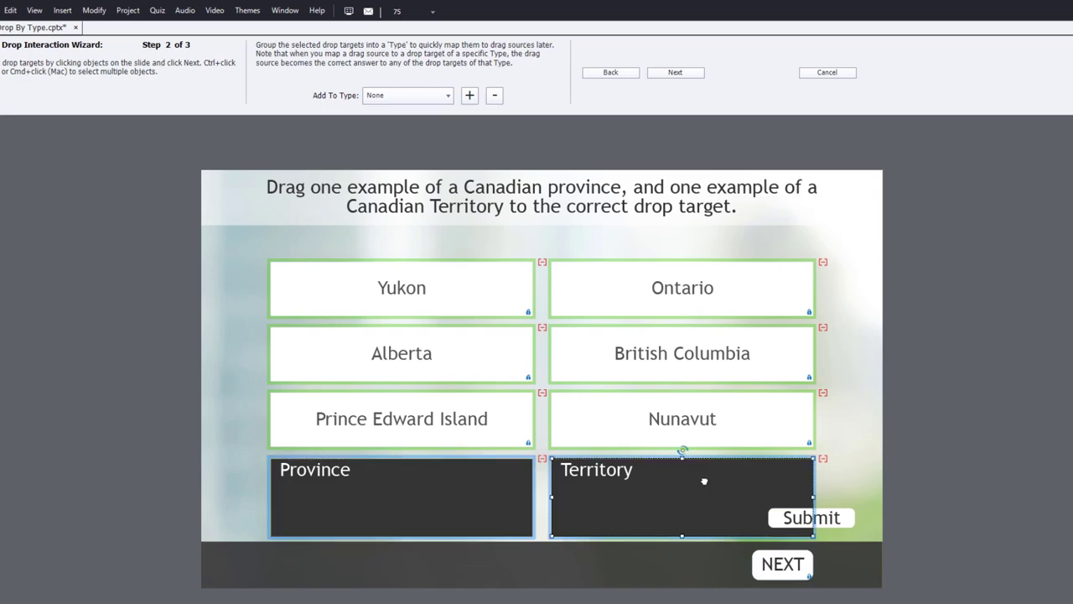
click(683, 74)
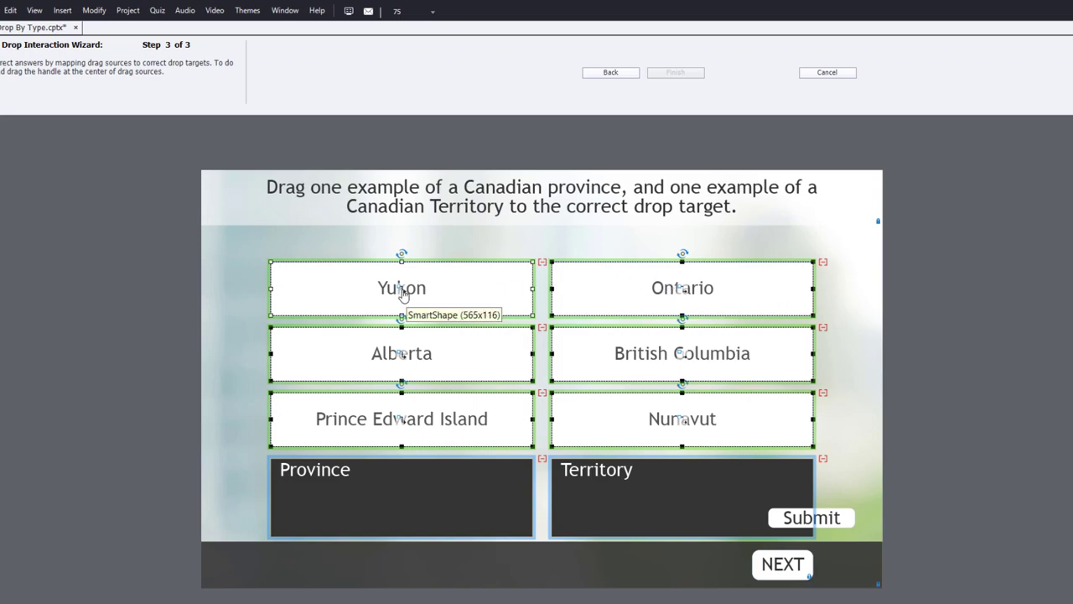
Map Yukon to the Territory target and Ontario to the Province target as correct answers, and finish the wizard.
drag(402, 292, 631, 505)
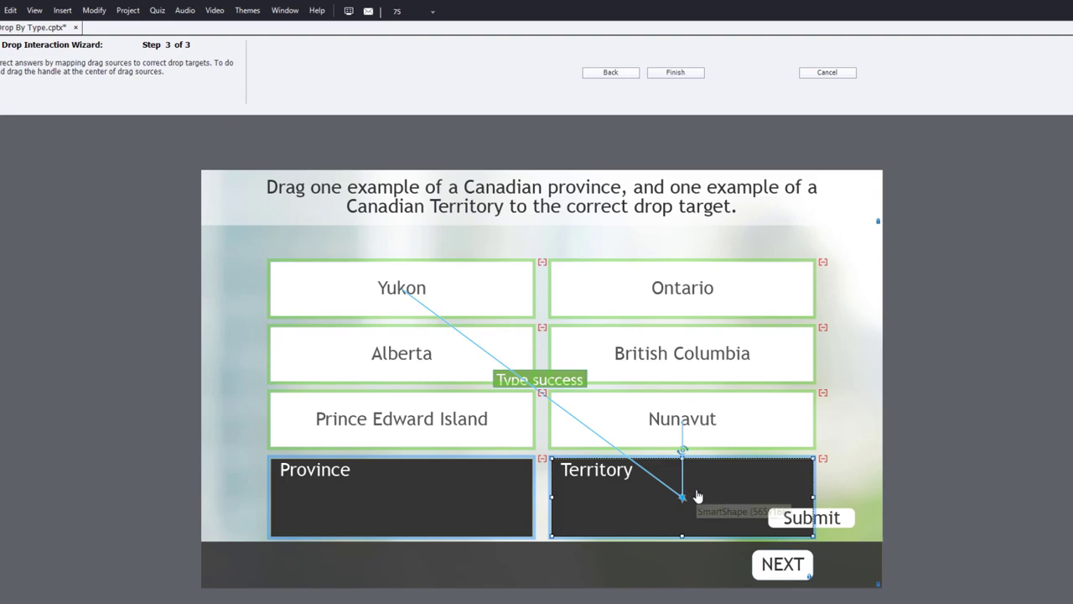
click(685, 294)
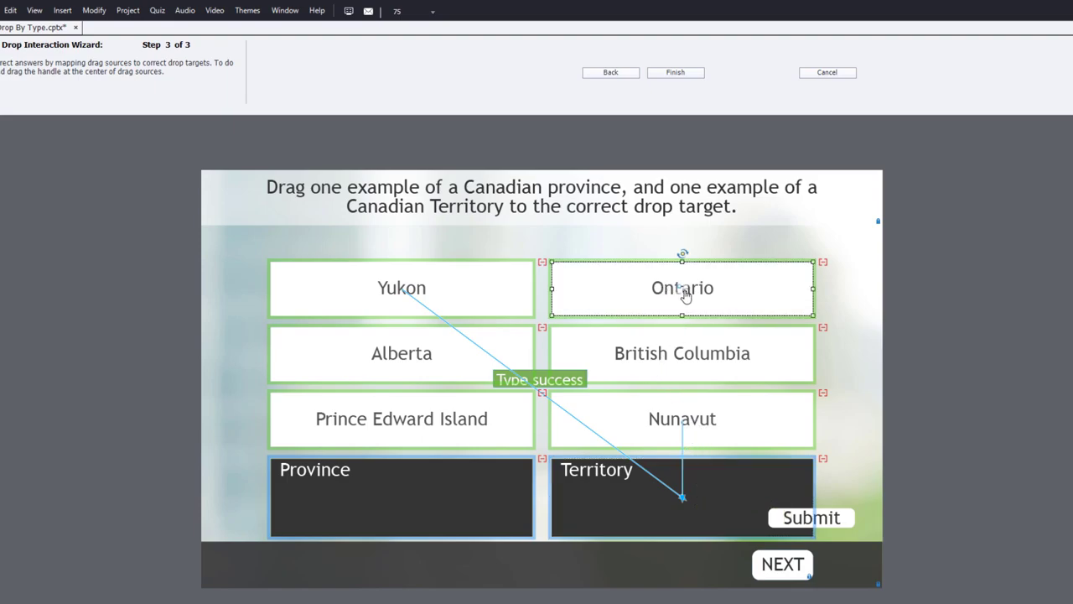
drag(682, 288, 416, 498)
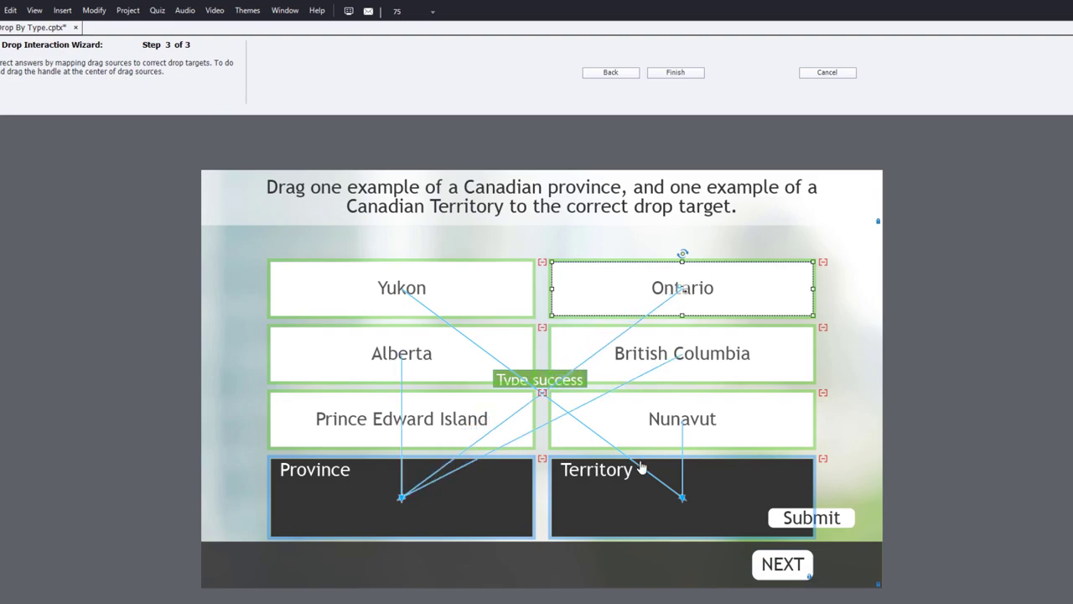
click(676, 73)
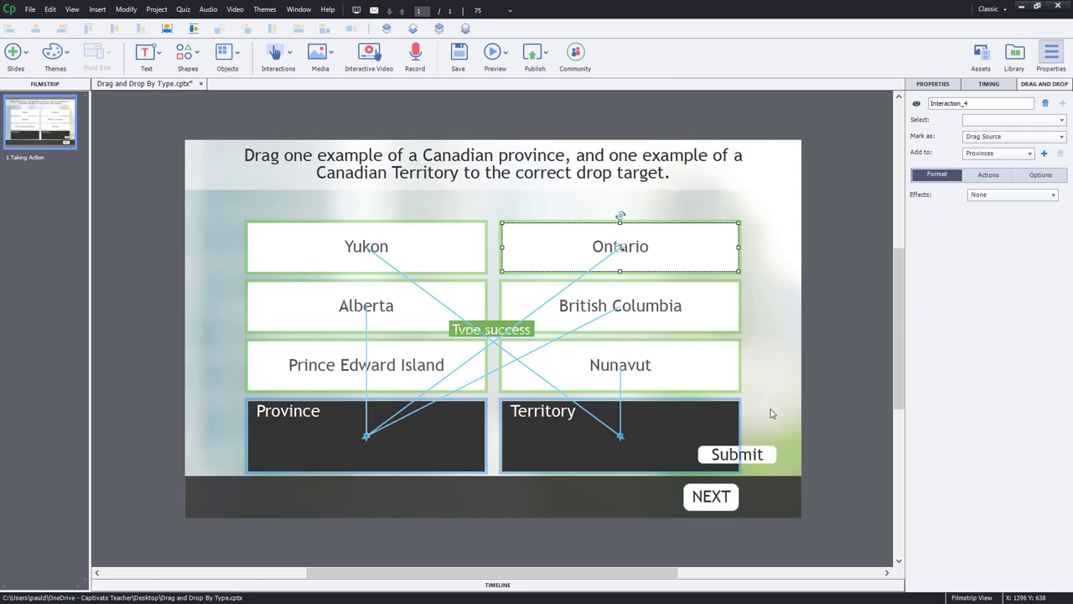
Move the Submit button into the dark footer bar, and match its size and vertical alignment to the NEXT button.
click(757, 462)
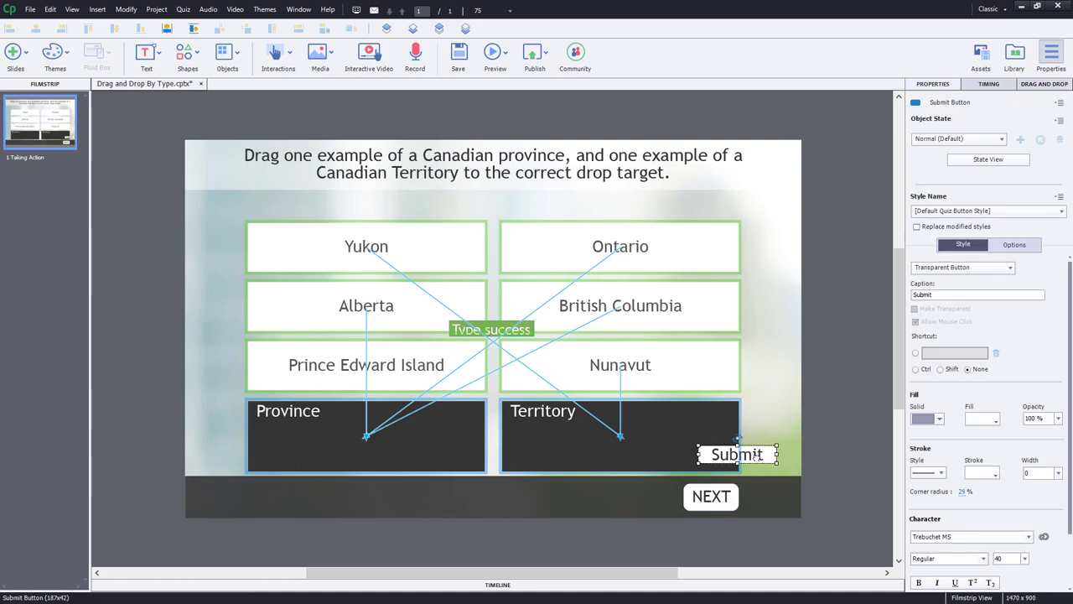
drag(736, 460, 500, 504)
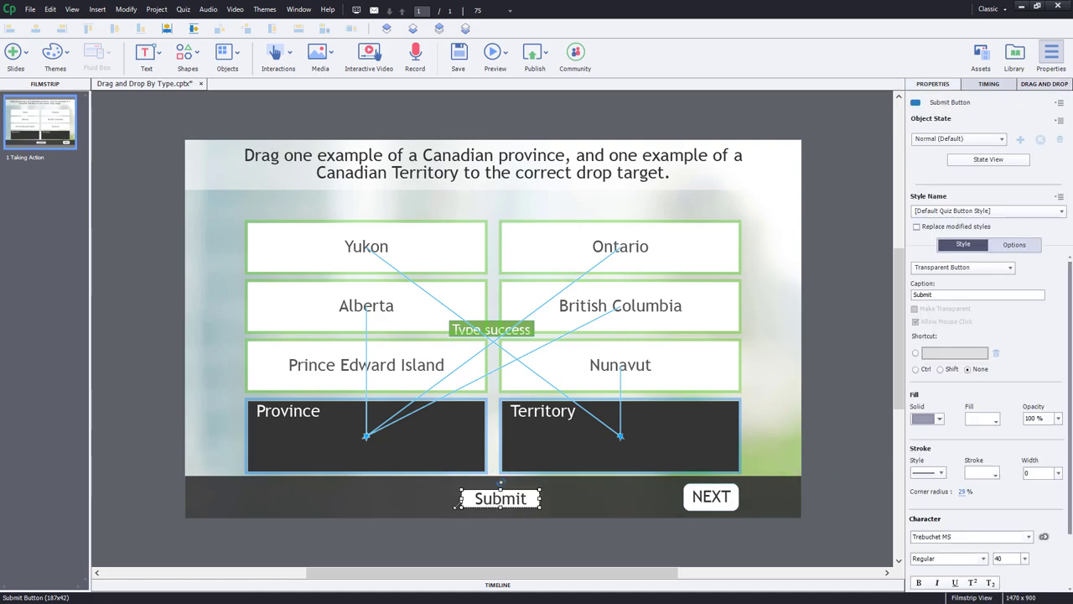
click(715, 506)
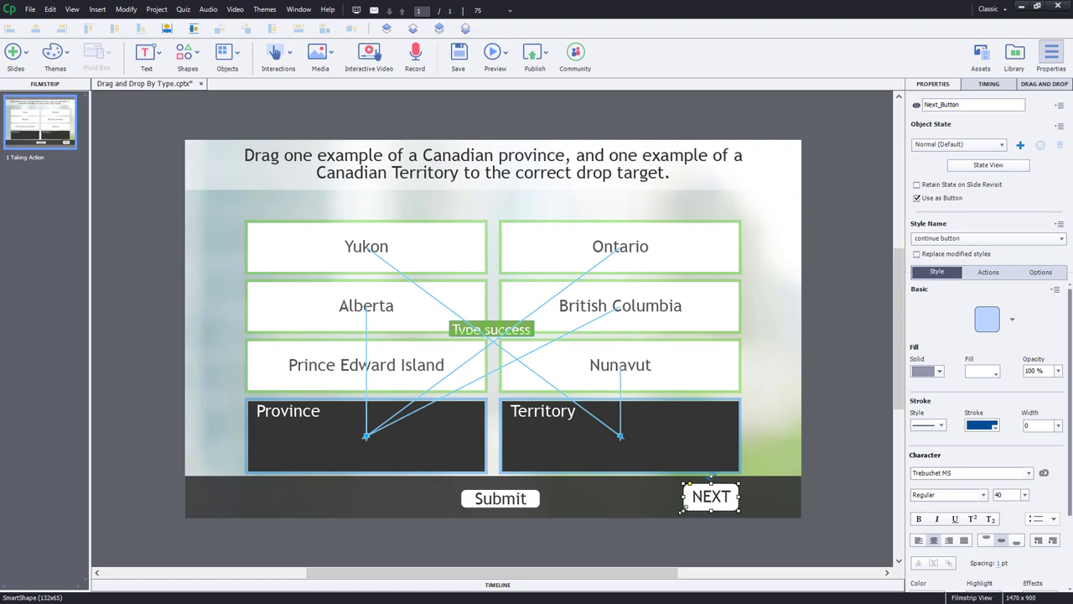
shift+click(507, 503)
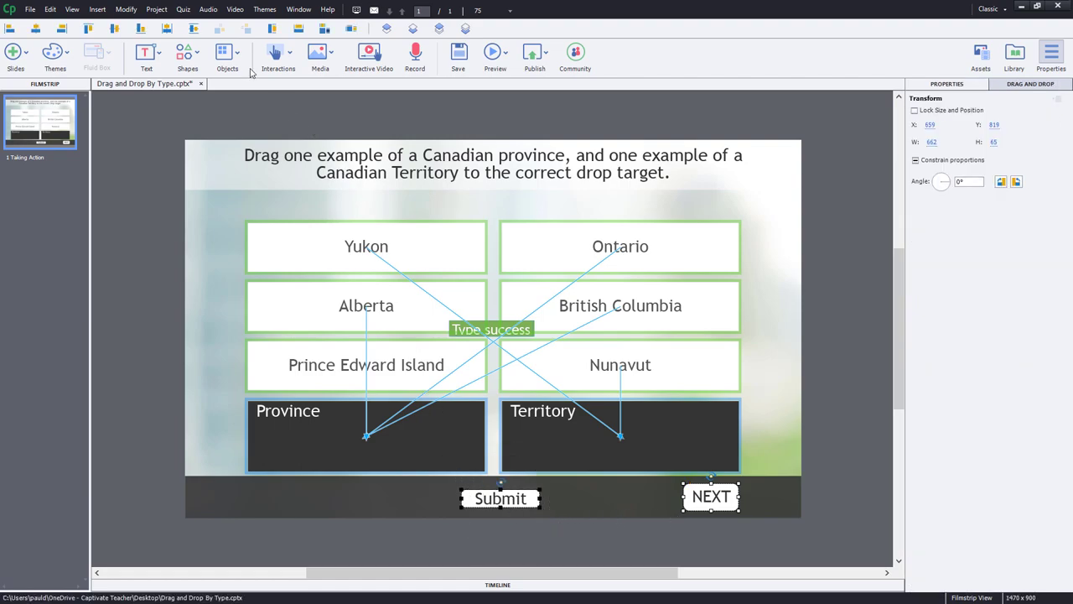
click(325, 30)
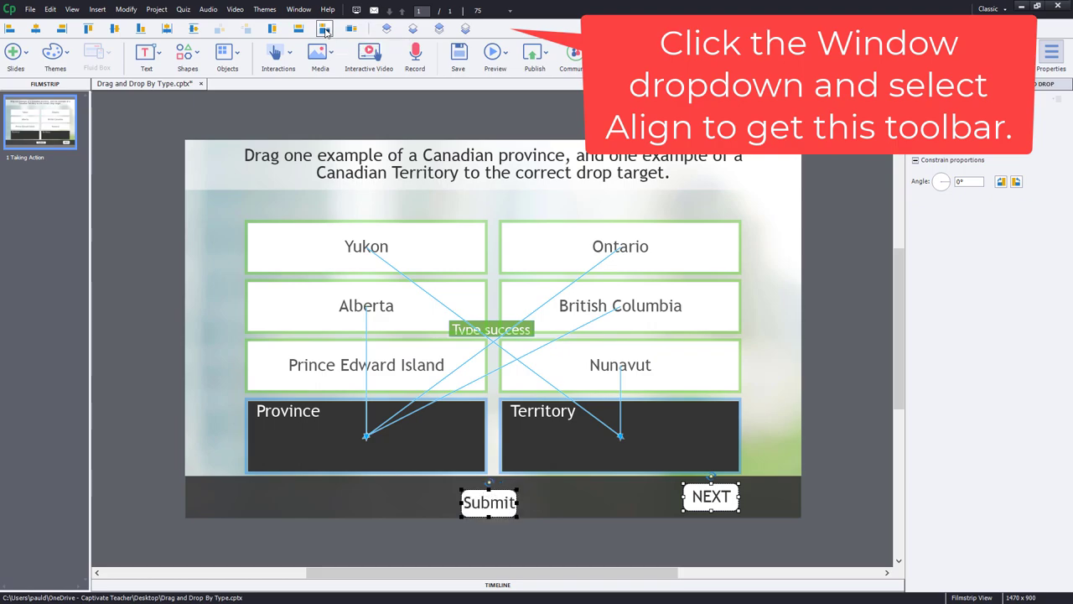
click(115, 29)
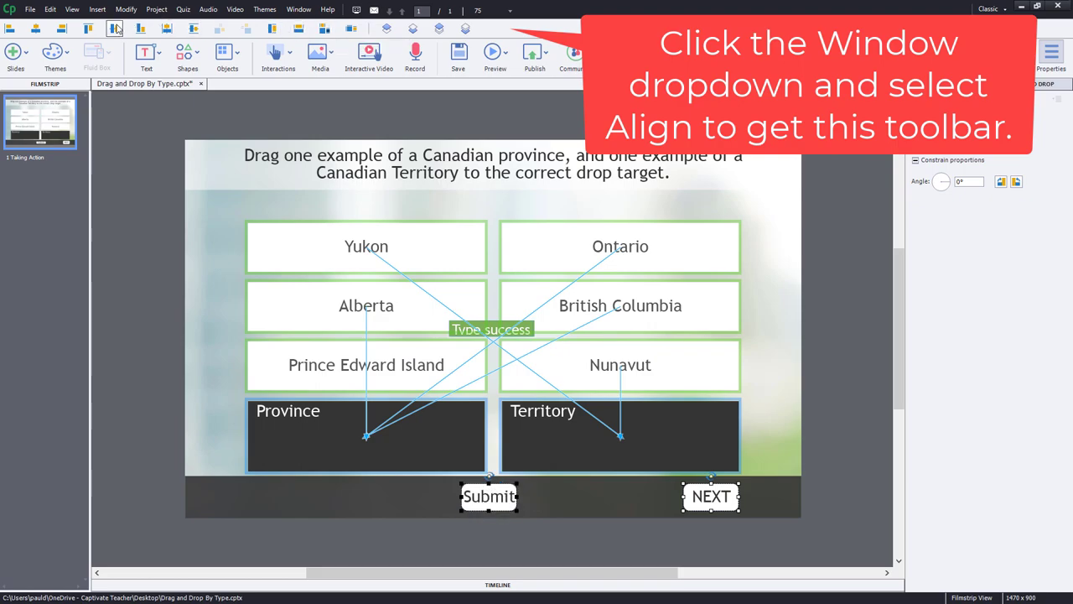
Widen the Submit button to fit its caption comfortably and center it horizontally on the slide.
click(832, 449)
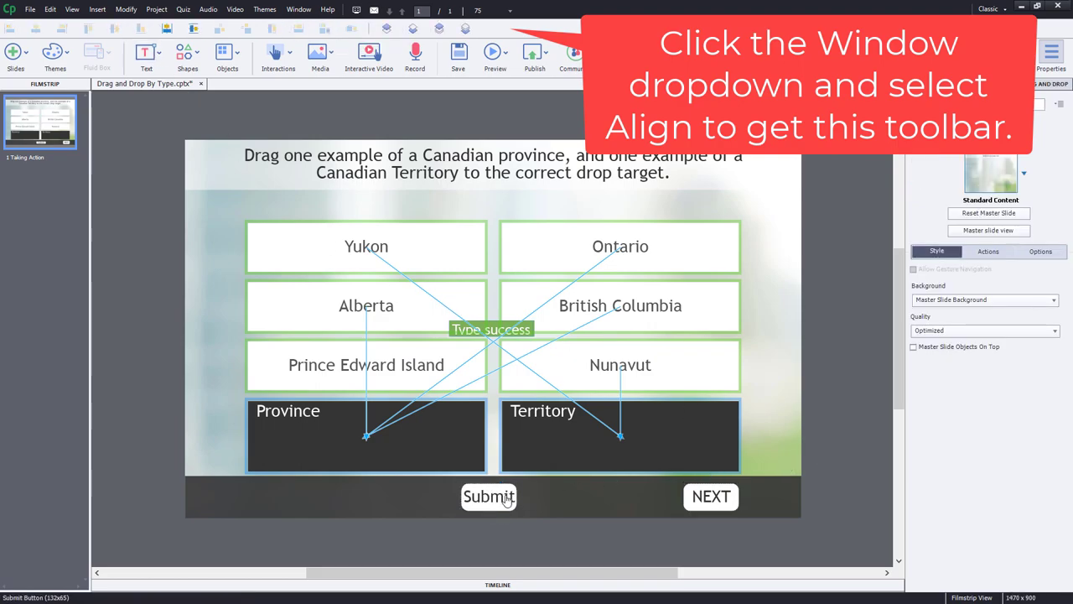
click(514, 501)
drag(517, 498, 540, 498)
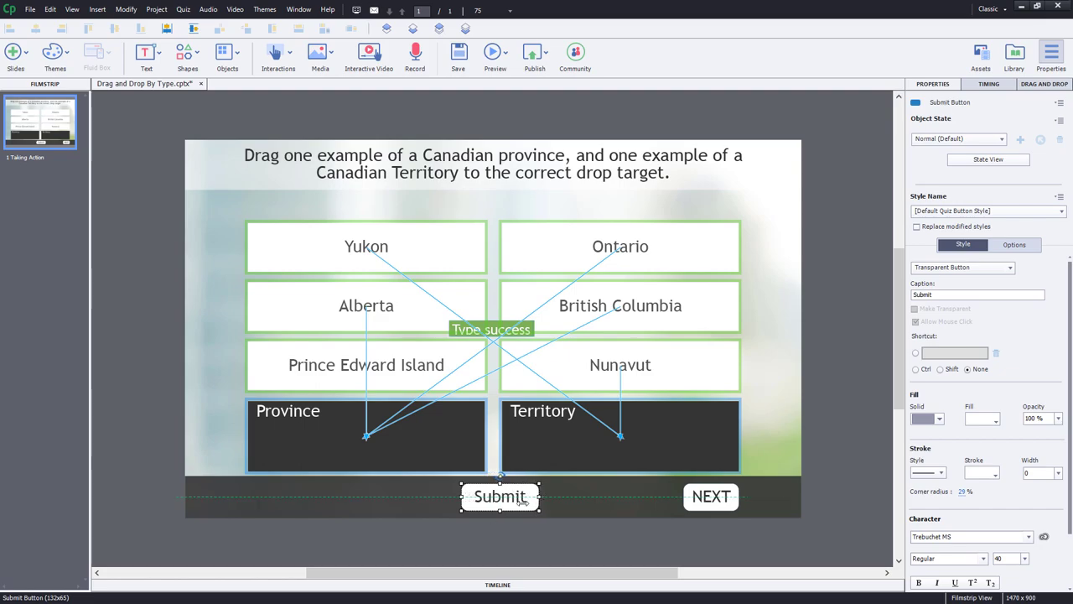
click(166, 29)
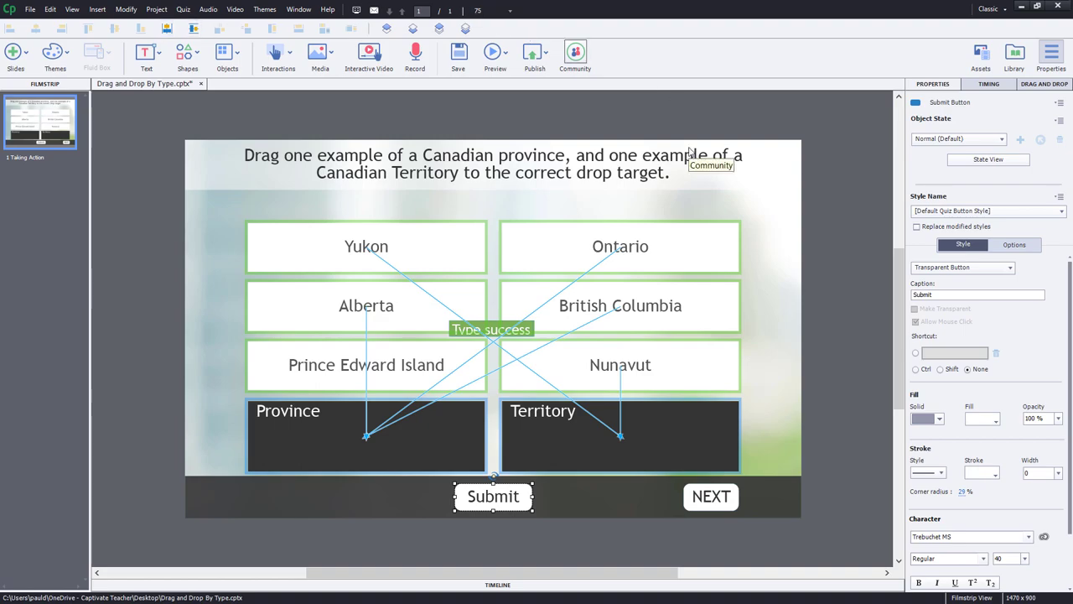
Move the success caption just above the answer boxes and delete the failure caption that was stacked beneath it.
click(493, 327)
drag(493, 328, 467, 202)
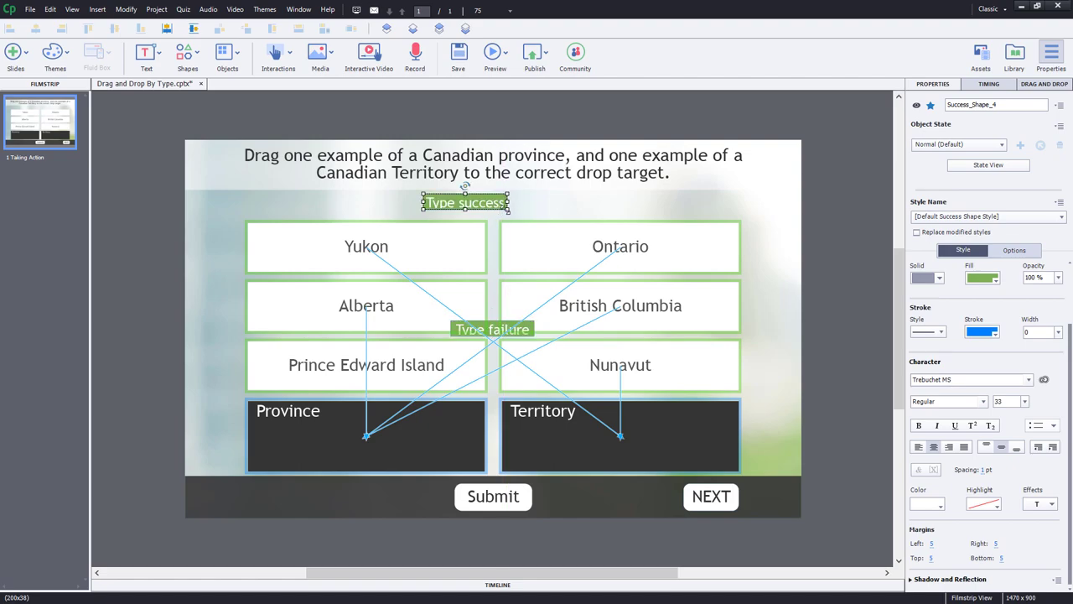
click(493, 328)
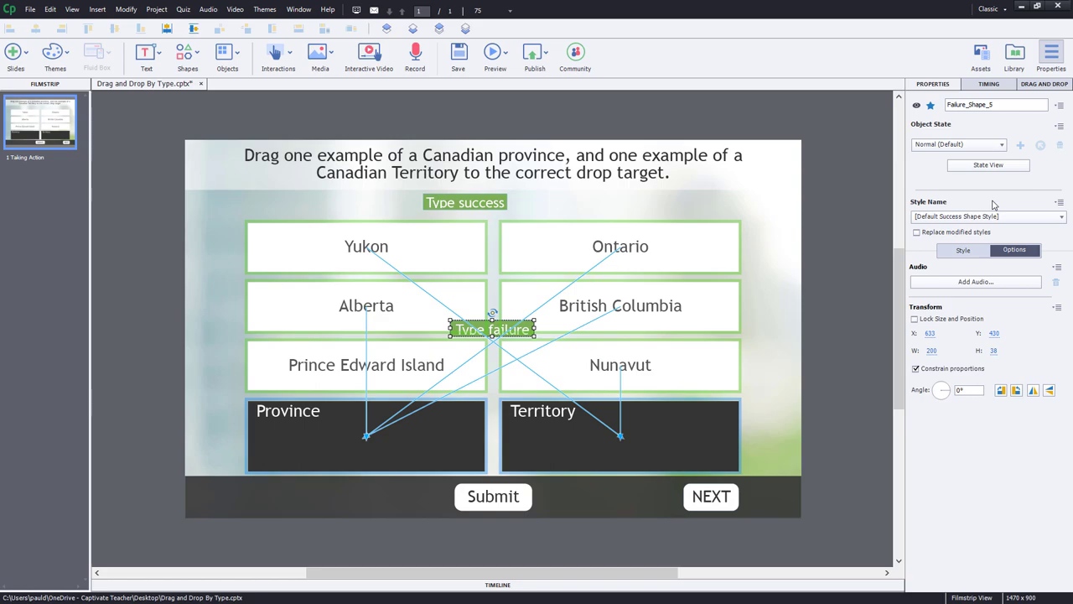
key(Delete)
key(Return)
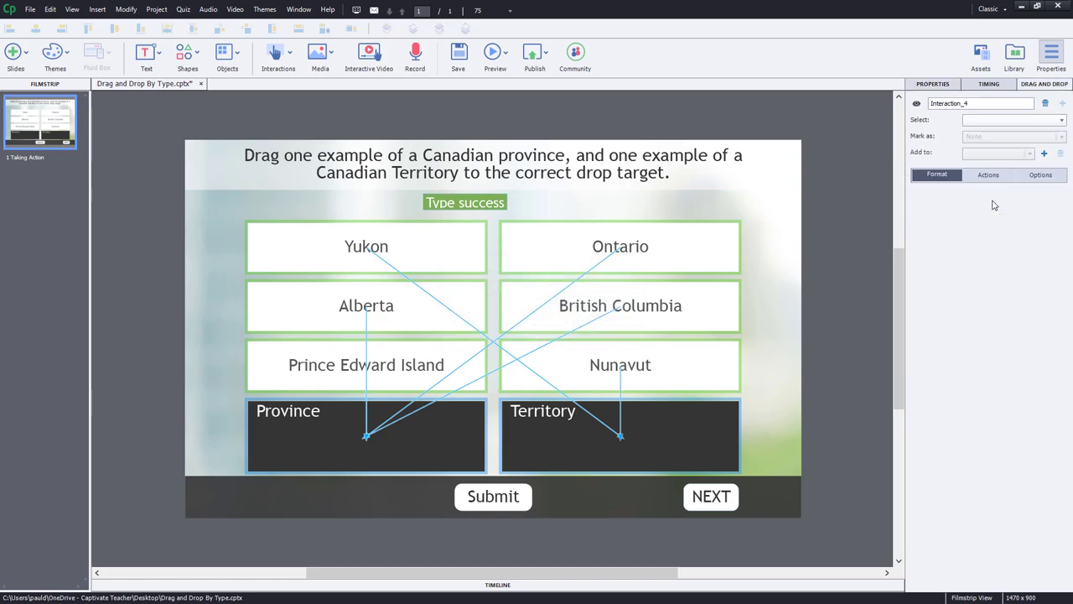
Enlarge the success caption to about 379 × 126 px so its full text fits.
click(495, 204)
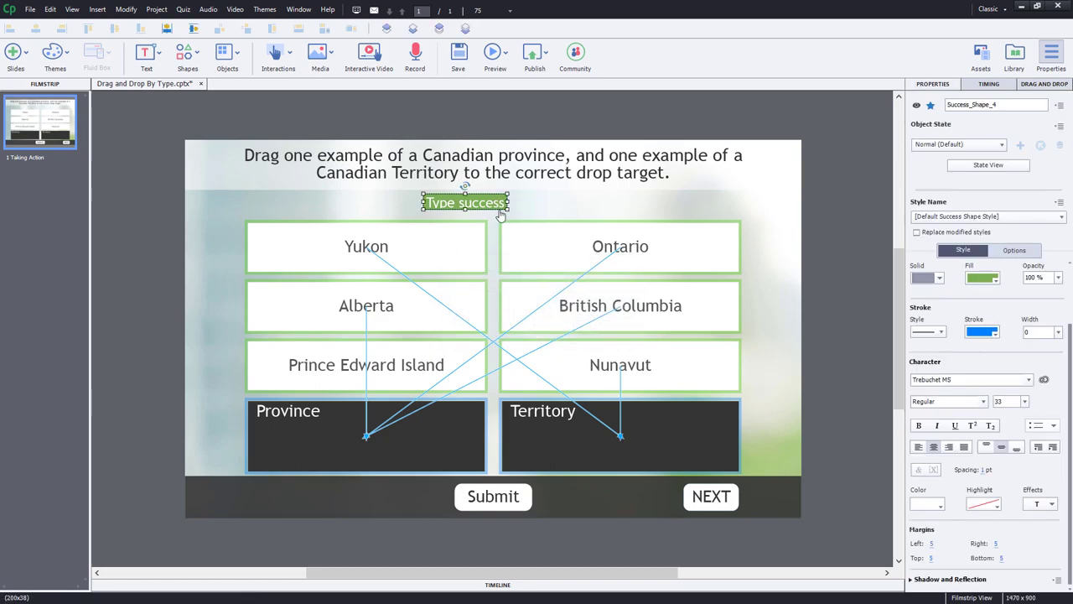
drag(508, 209, 561, 244)
drag(577, 245, 584, 245)
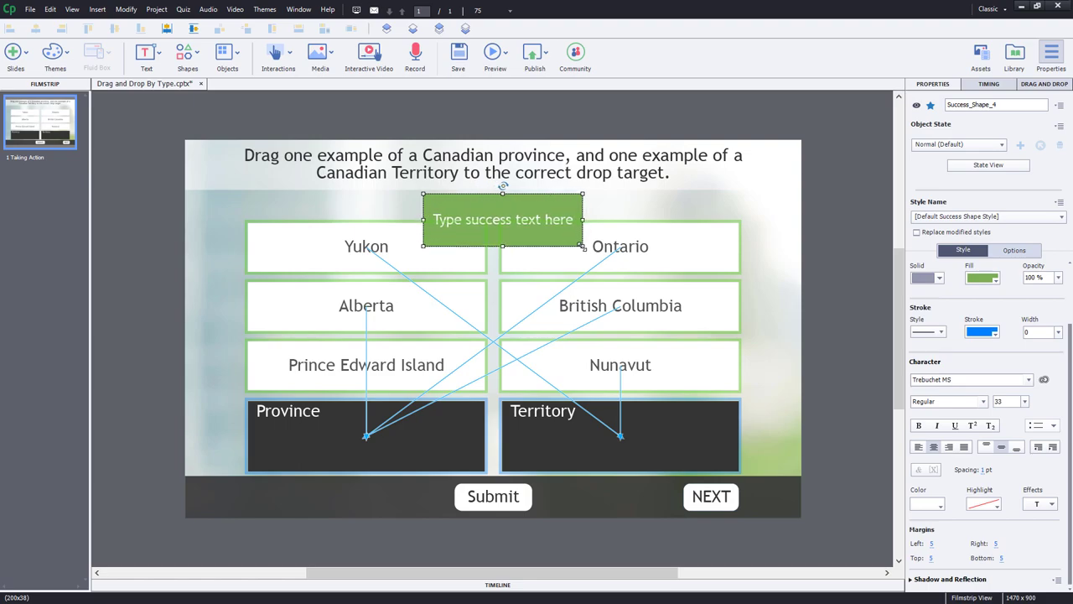
Replace the success caption's text with "Correct. Click NEXT to proceed." and center the caption horizontally on the slide.
double_click(493, 210)
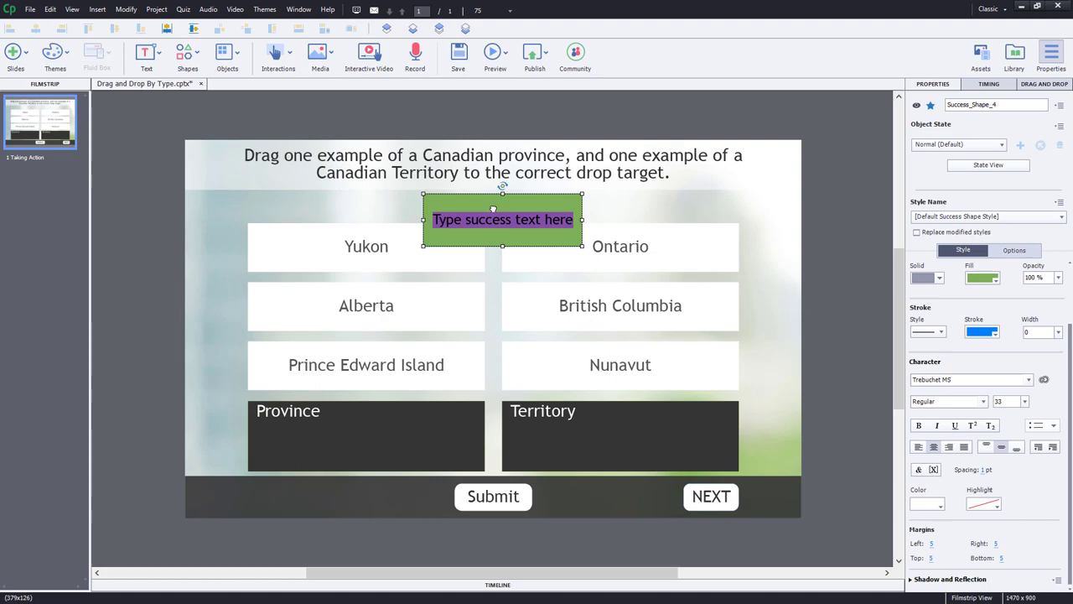
key(BackSpace)
text(Correct. Click)
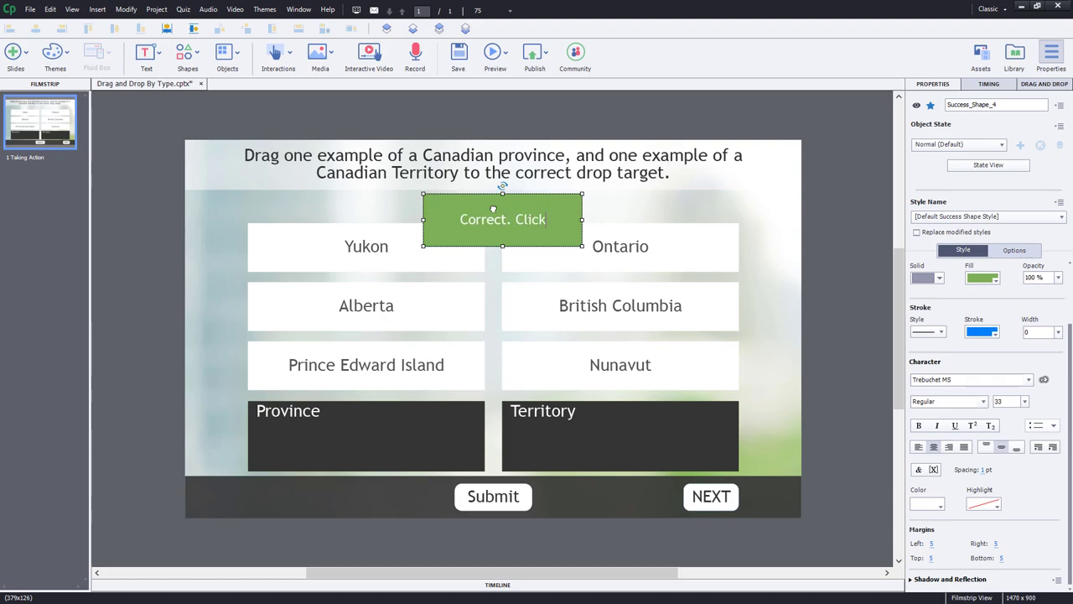
text( NEXT to proceed.)
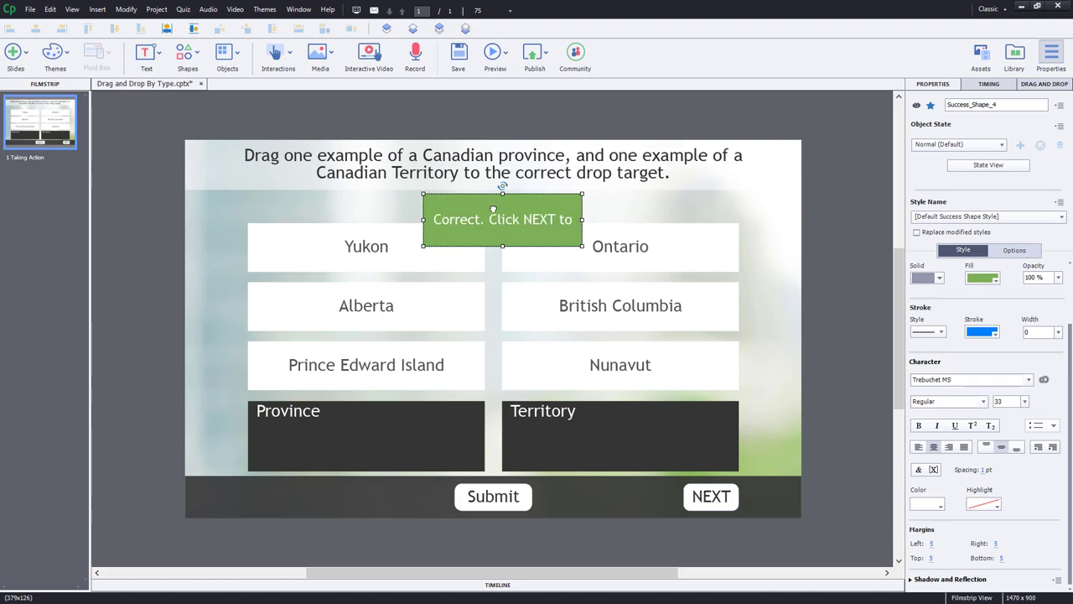
key(Escape)
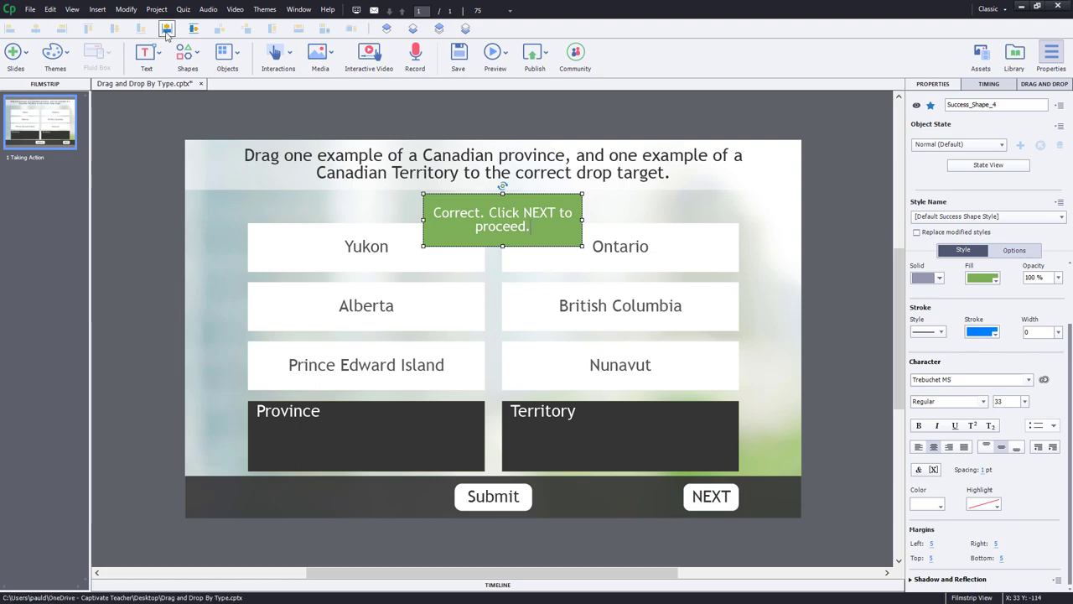
drag(493, 210, 483, 209)
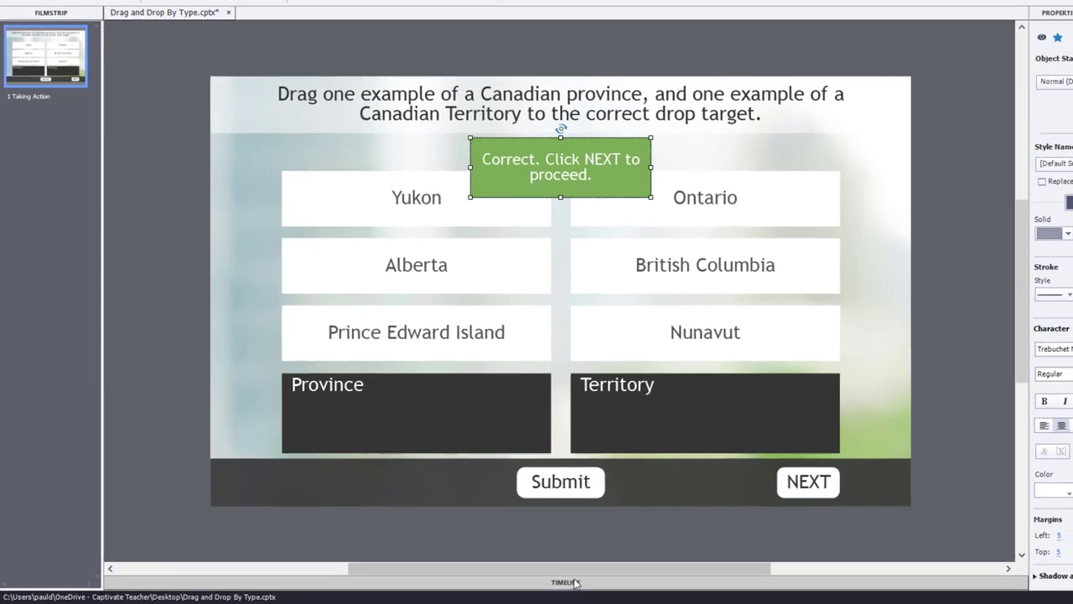
Examine the NEXT button's pause point on the timeline against the drag-and-drop interaction's success, failure and pause settings.
click(503, 584)
drag(718, 451, 708, 276)
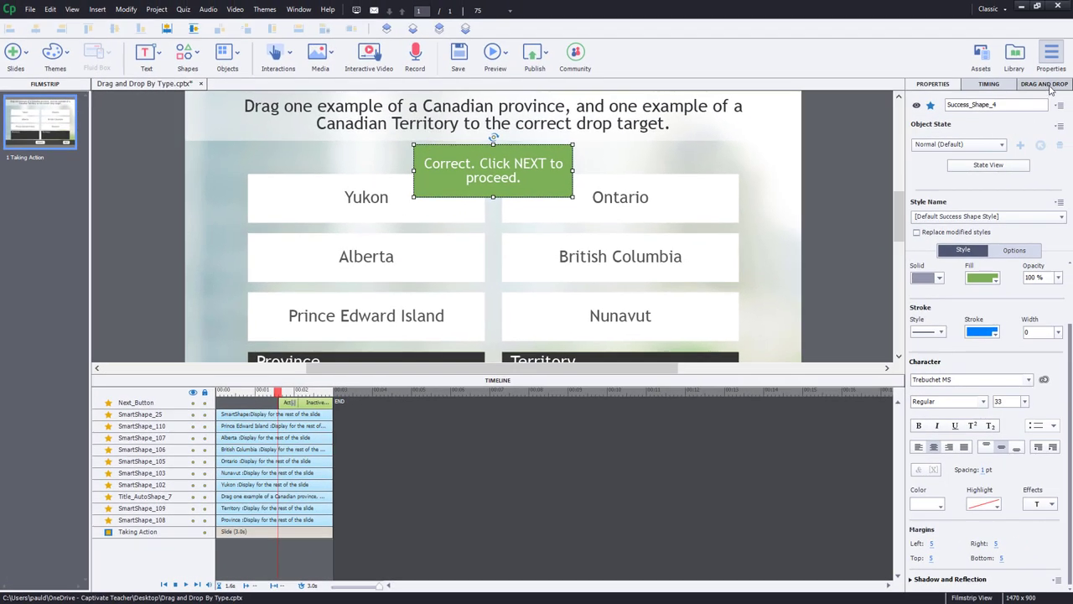
click(1045, 85)
click(988, 175)
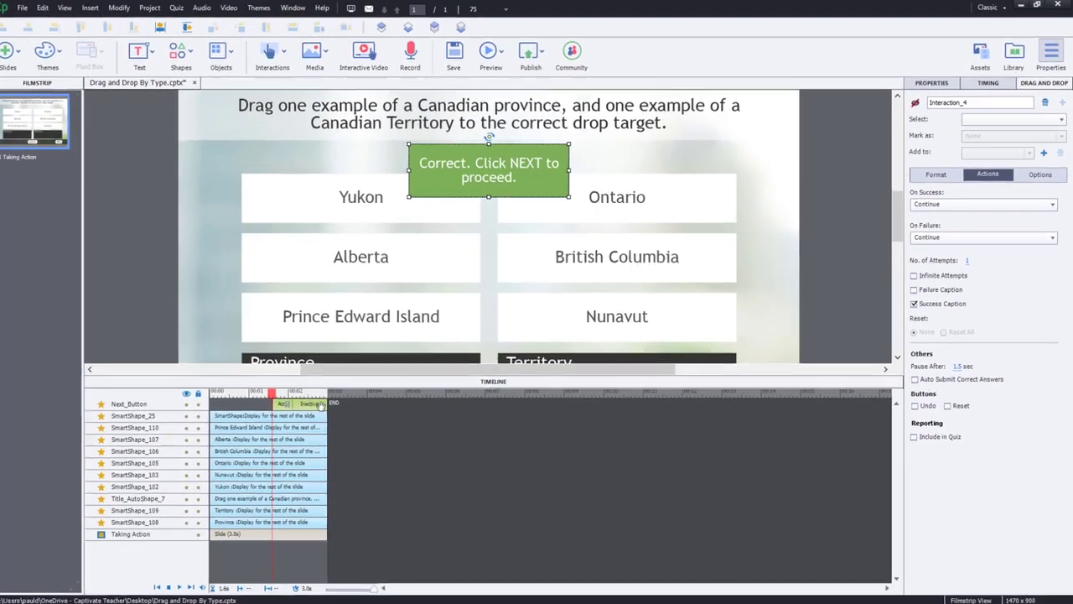
scroll(709, 331, down, 3)
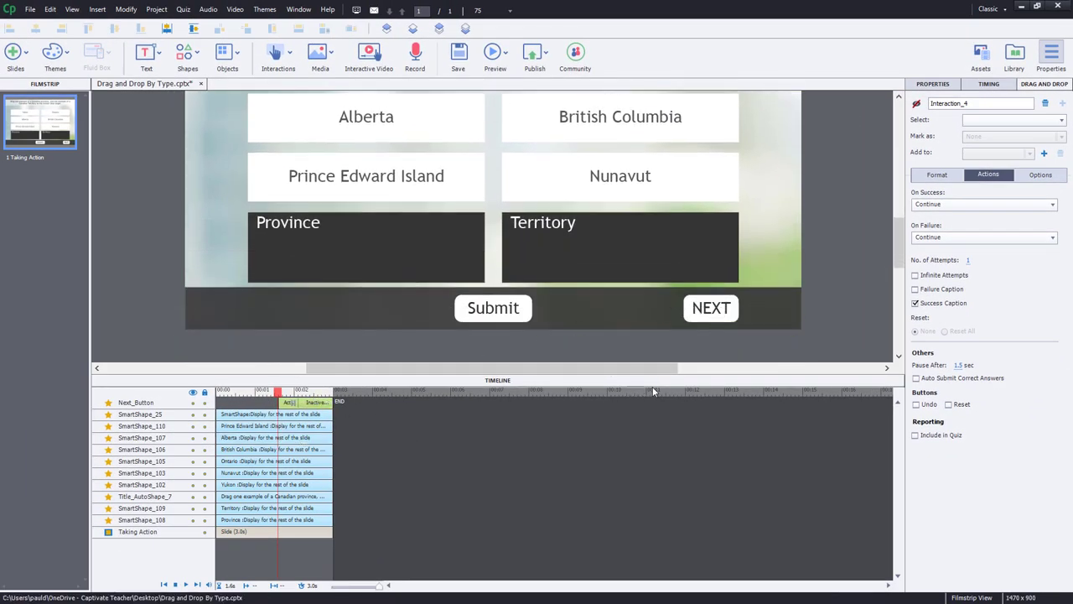
click(693, 380)
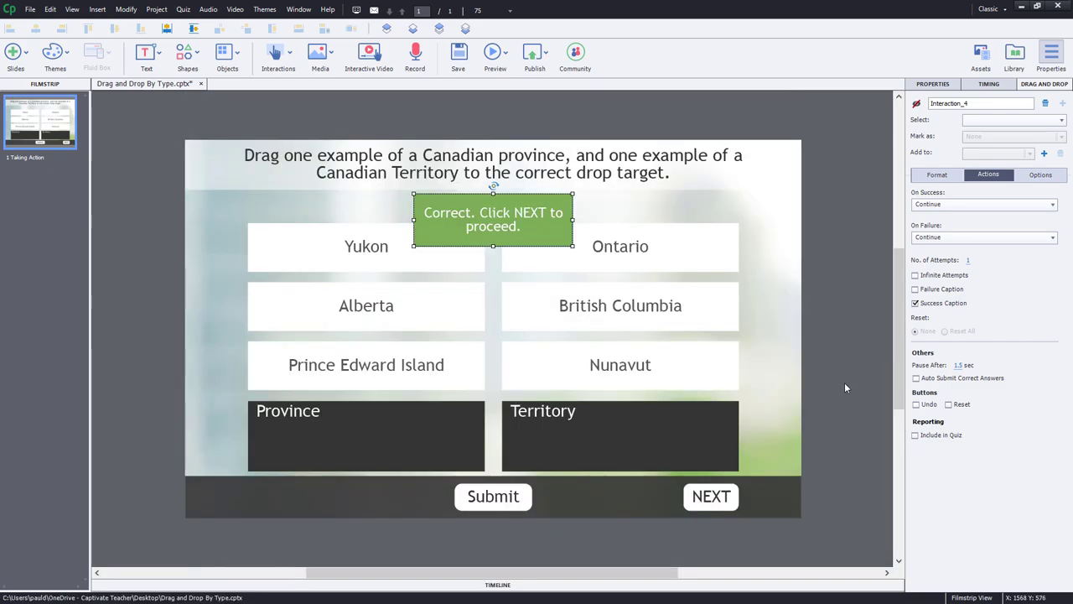
click(856, 357)
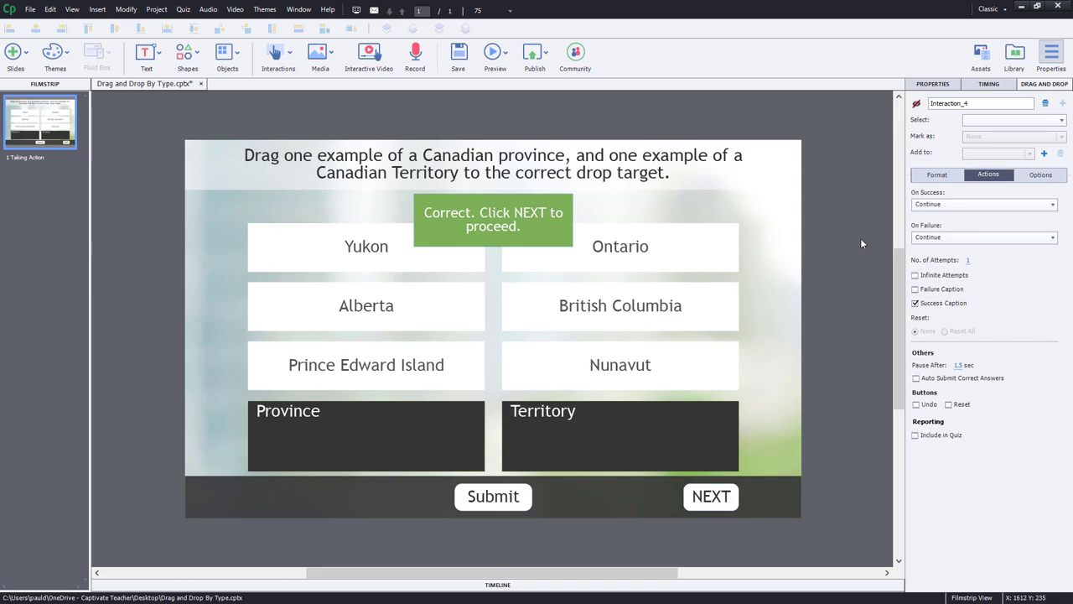
Set the snap anchor of both the Province and Territory drop targets to bottom center.
click(346, 427)
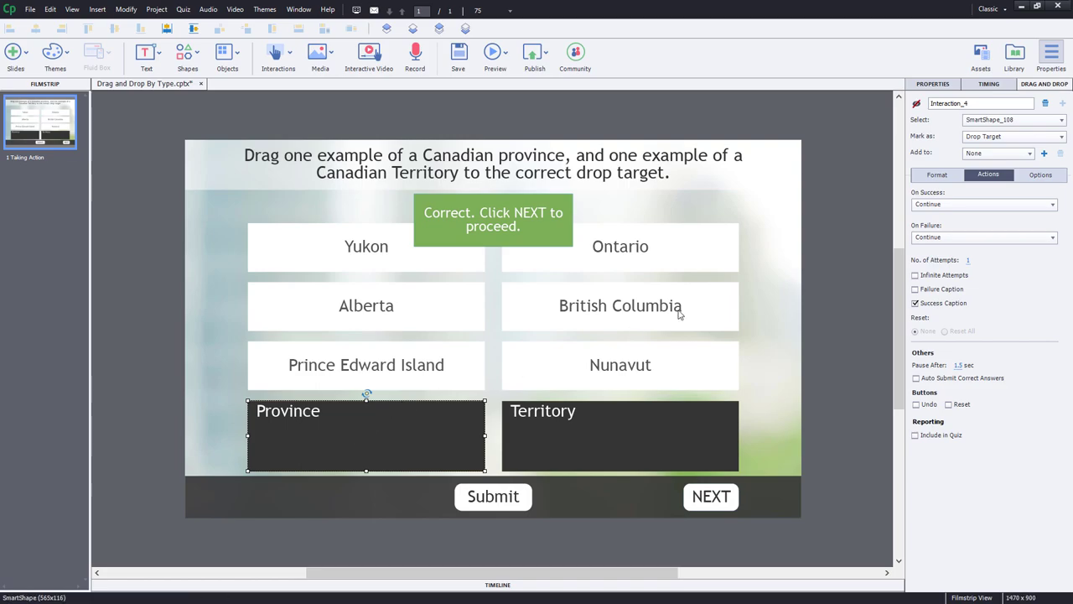
click(937, 174)
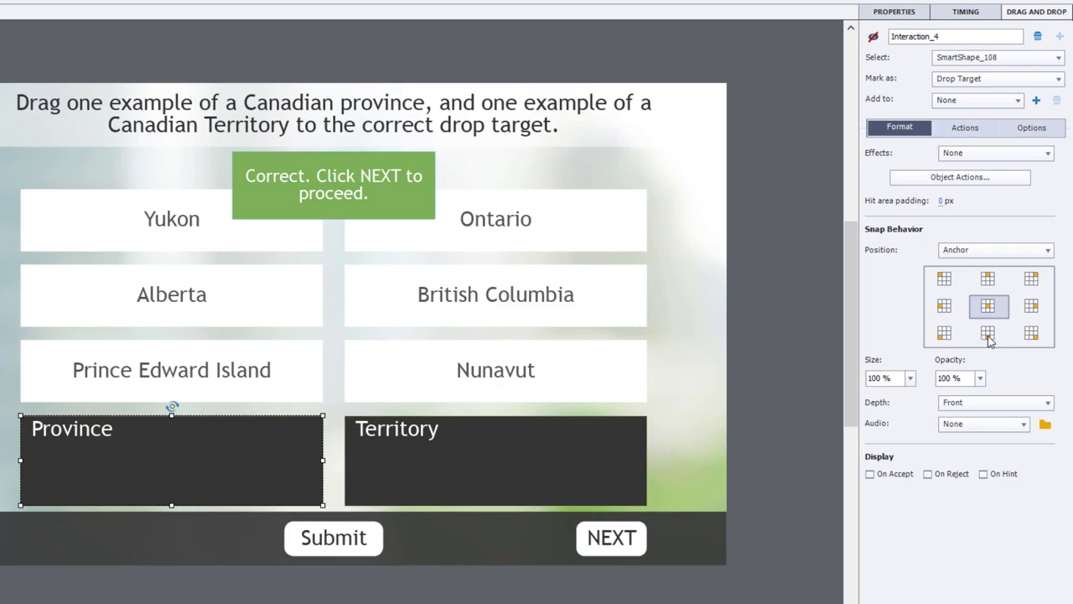
click(525, 494)
click(987, 333)
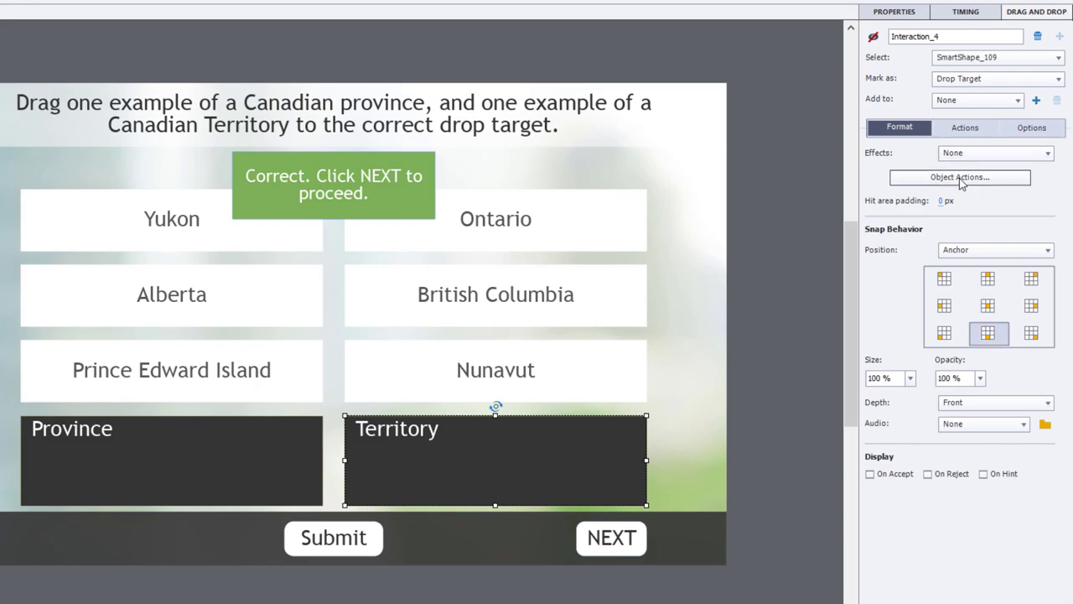
Limit the Territory target to a count of 1 accepted drag source with Replace on accept, and select the Province target.
click(960, 178)
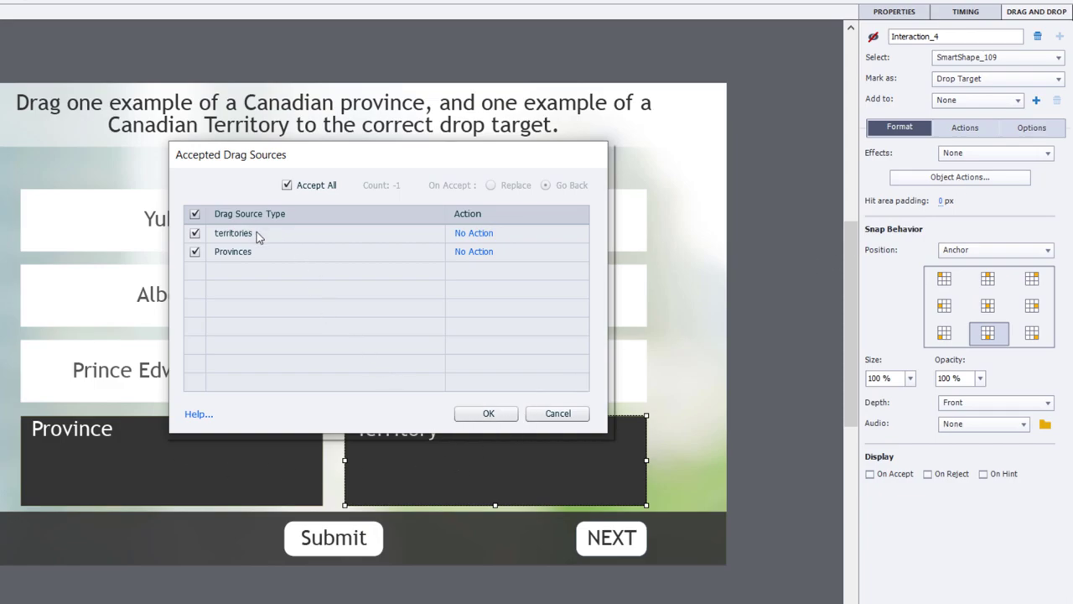
click(287, 185)
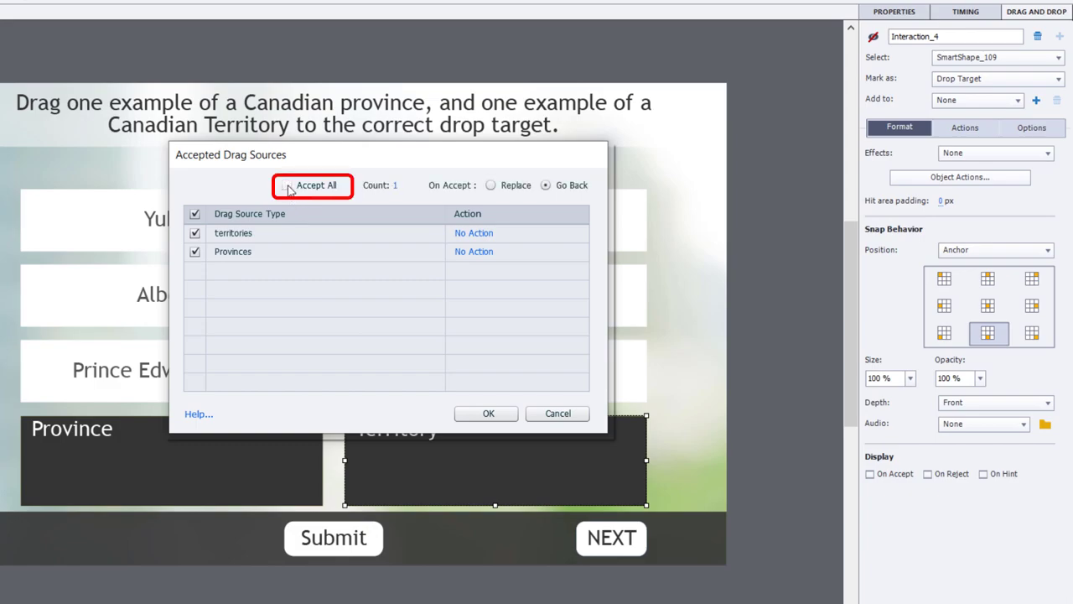
click(492, 185)
click(503, 414)
click(260, 462)
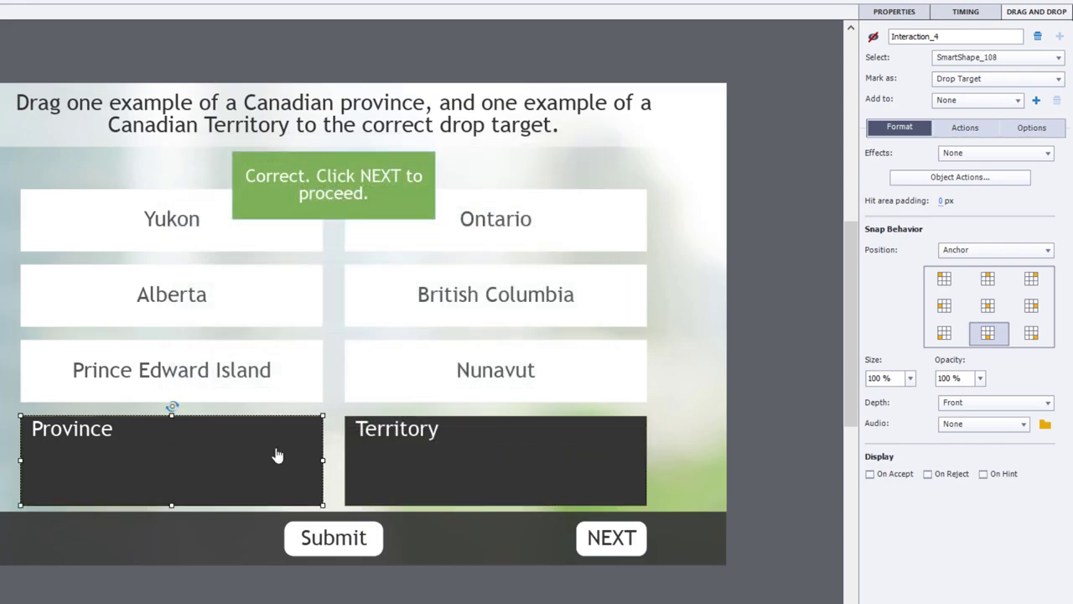
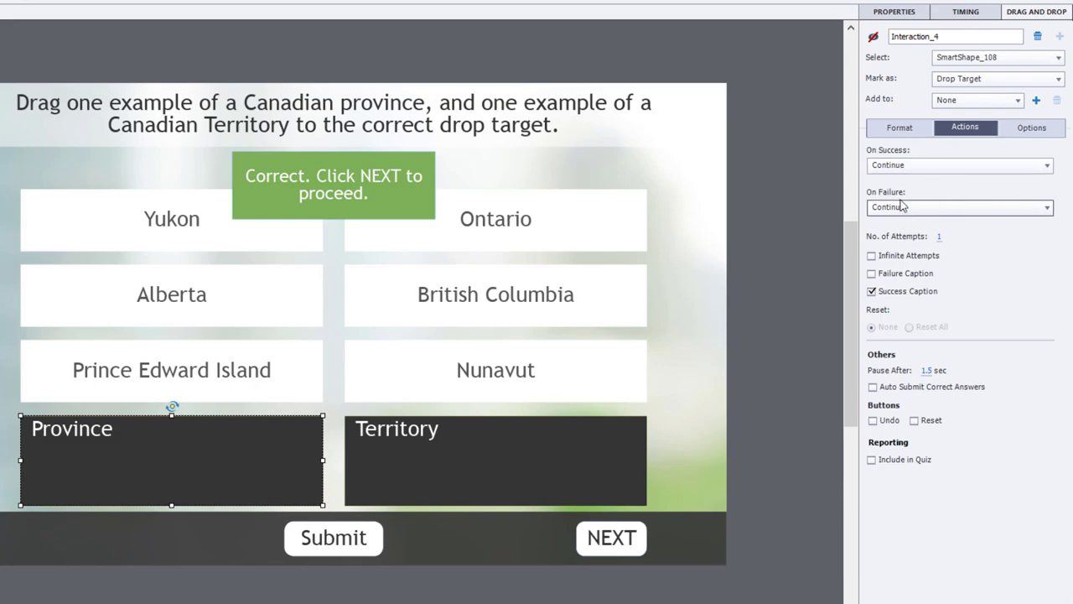
Give the interaction infinite attempts with Reset All, and allow the dropped source to be redragged.
click(910, 256)
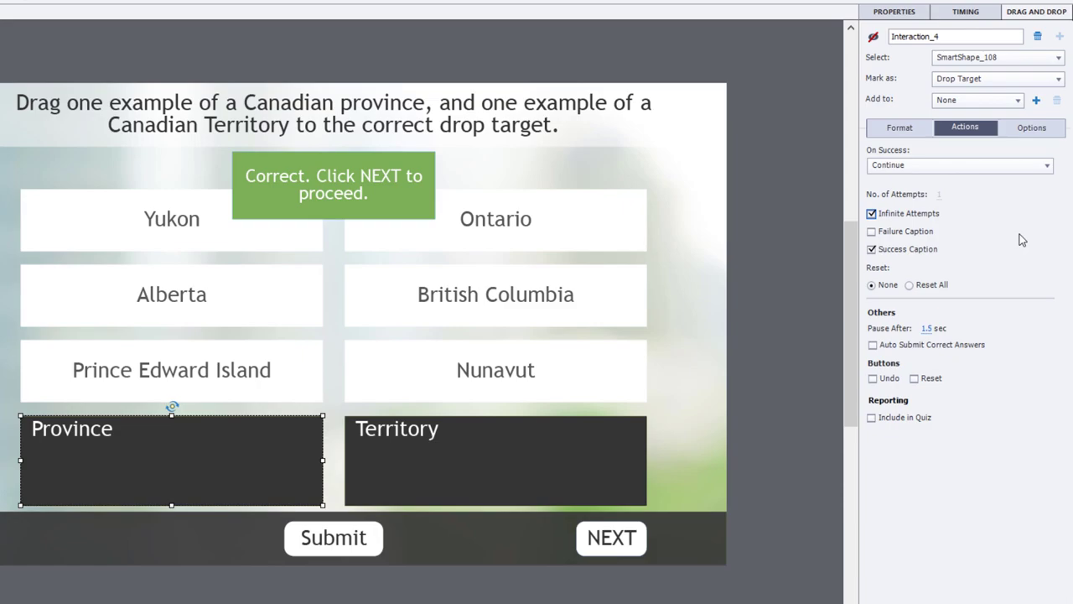
click(909, 286)
click(1033, 129)
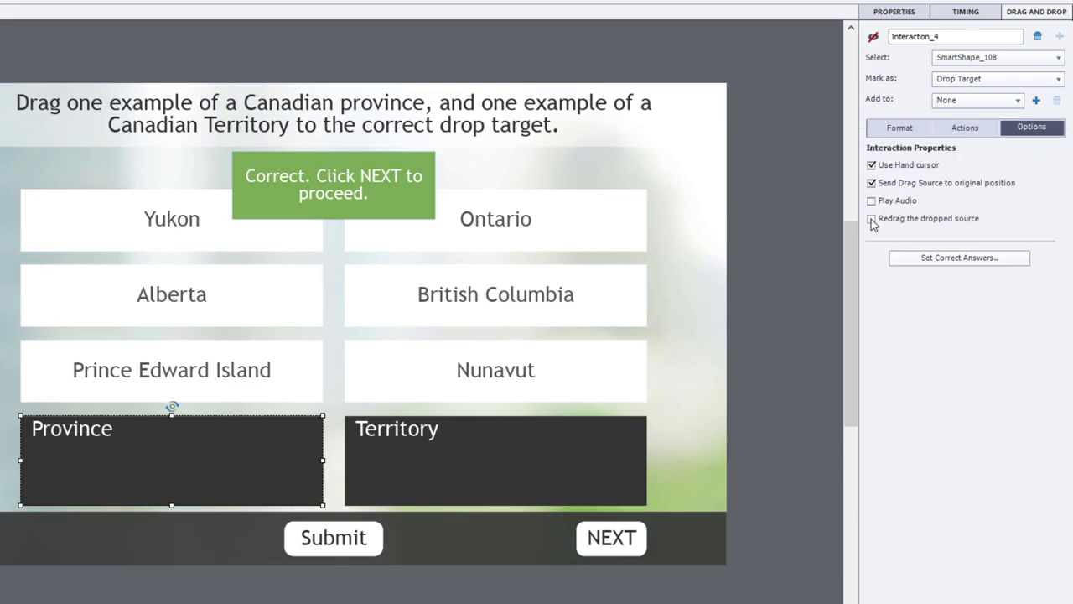
click(872, 219)
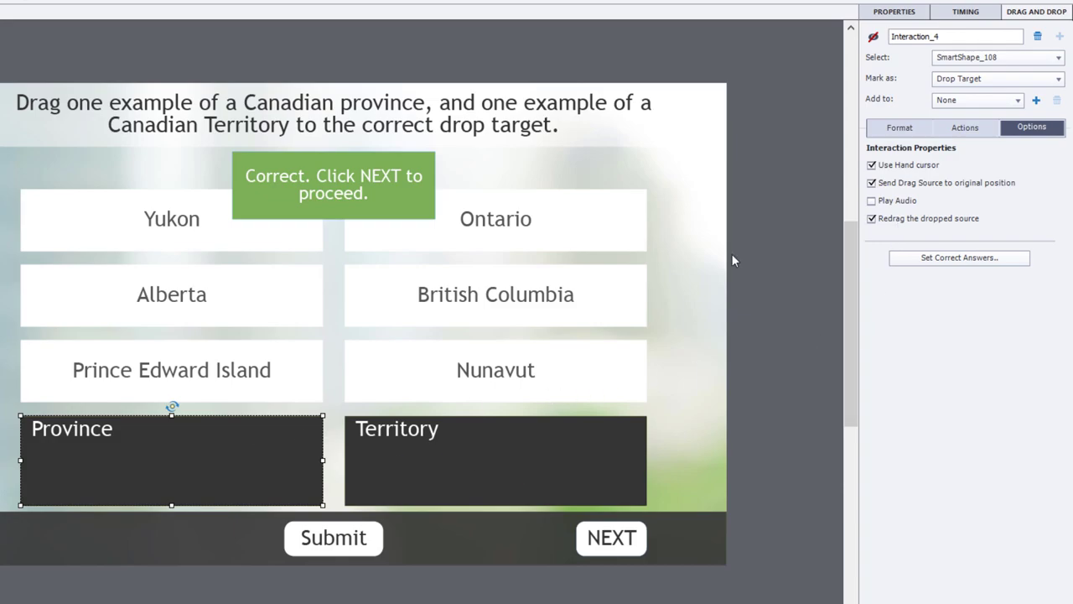
Set the correct-answer count to 1 for both the territories and Provinces drag sources.
click(955, 259)
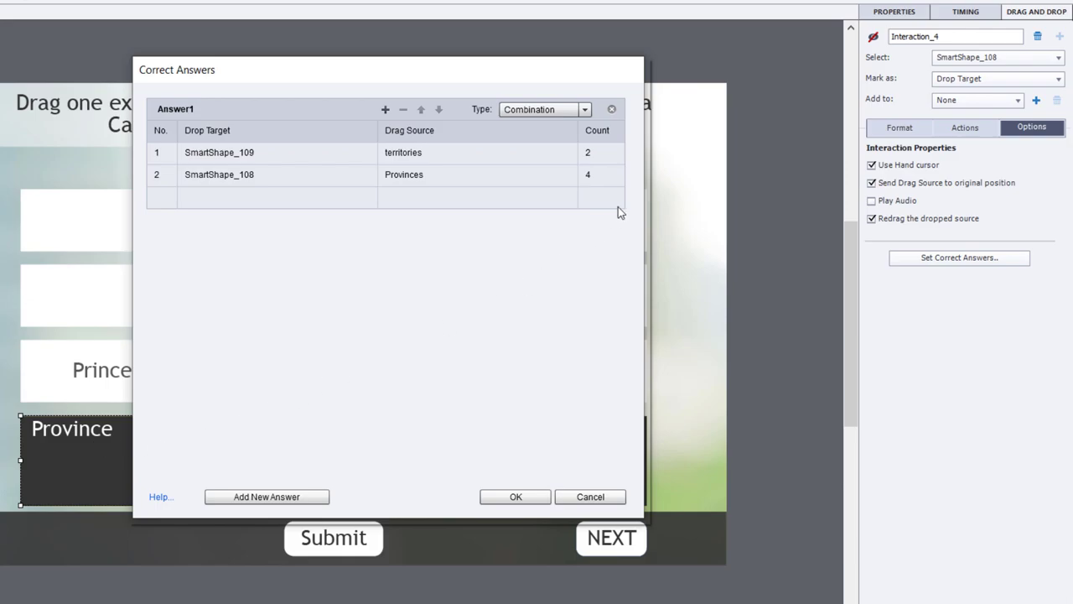
click(589, 153)
click(590, 153)
click(617, 153)
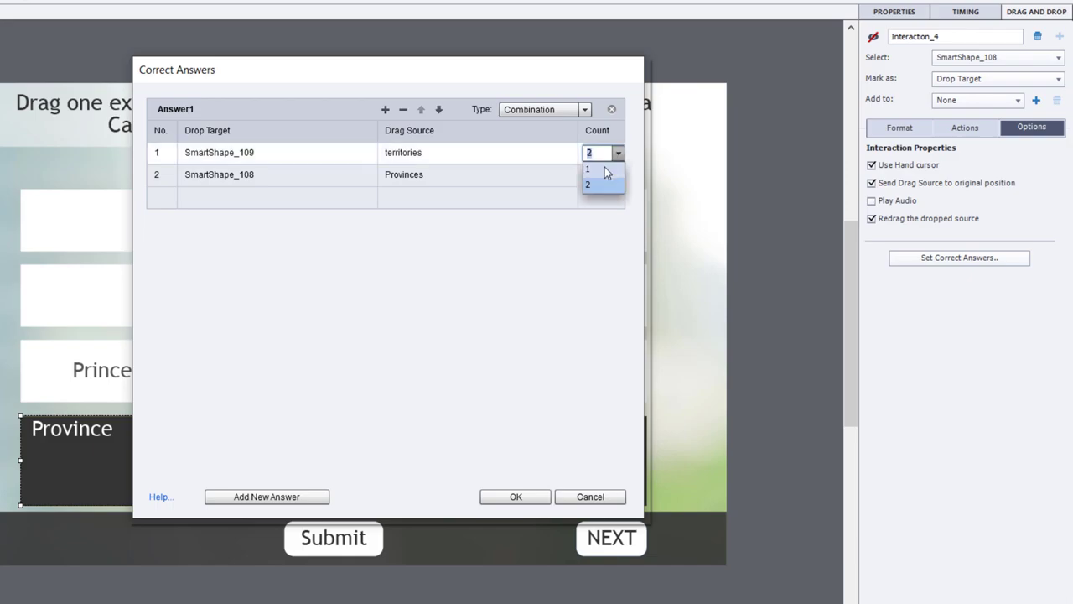
click(604, 168)
click(589, 174)
click(590, 175)
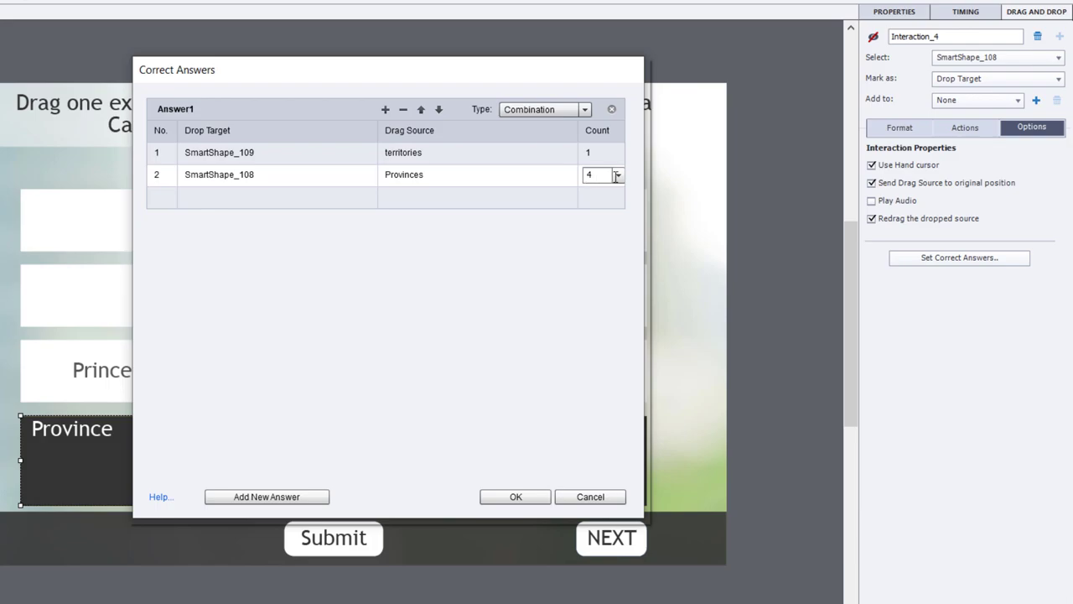
click(617, 175)
click(606, 192)
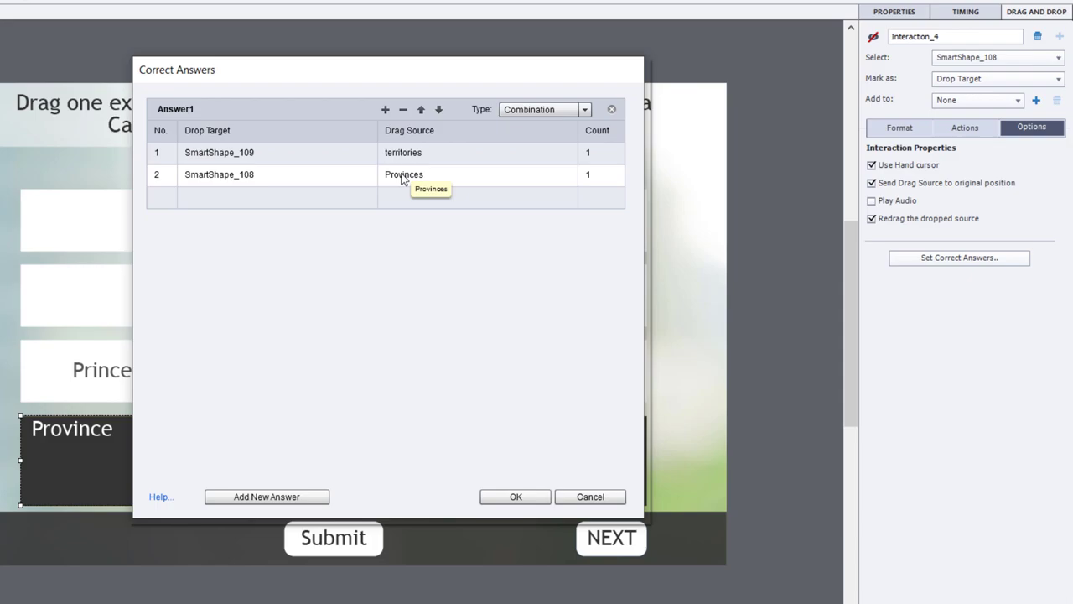
click(515, 497)
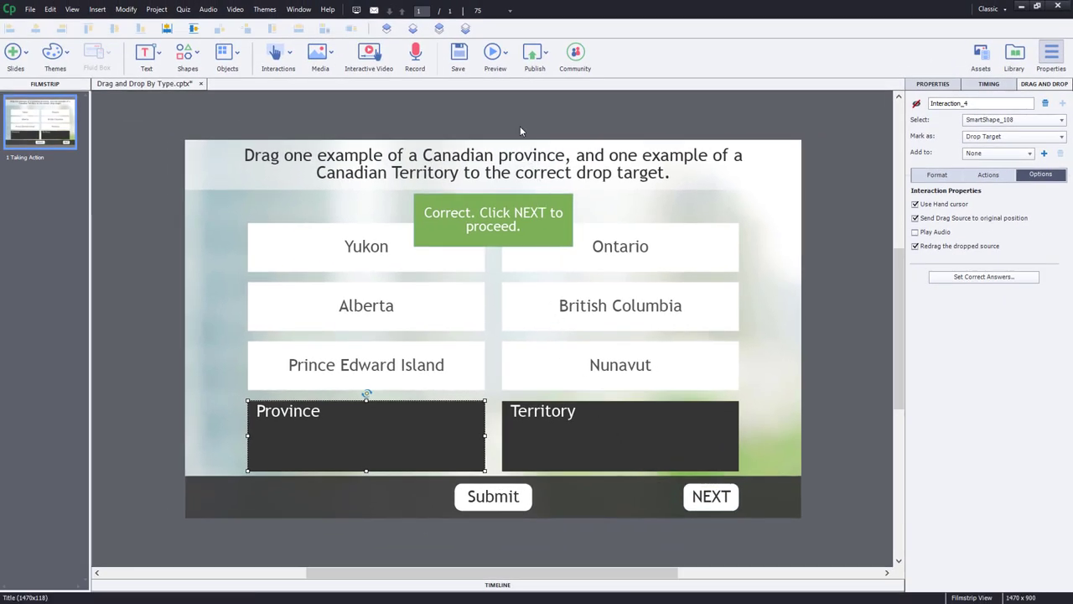
Preview the project as HTML5 in the browser and submit a wrong answer with Yukon on Province and Ontario on Territory.
click(504, 52)
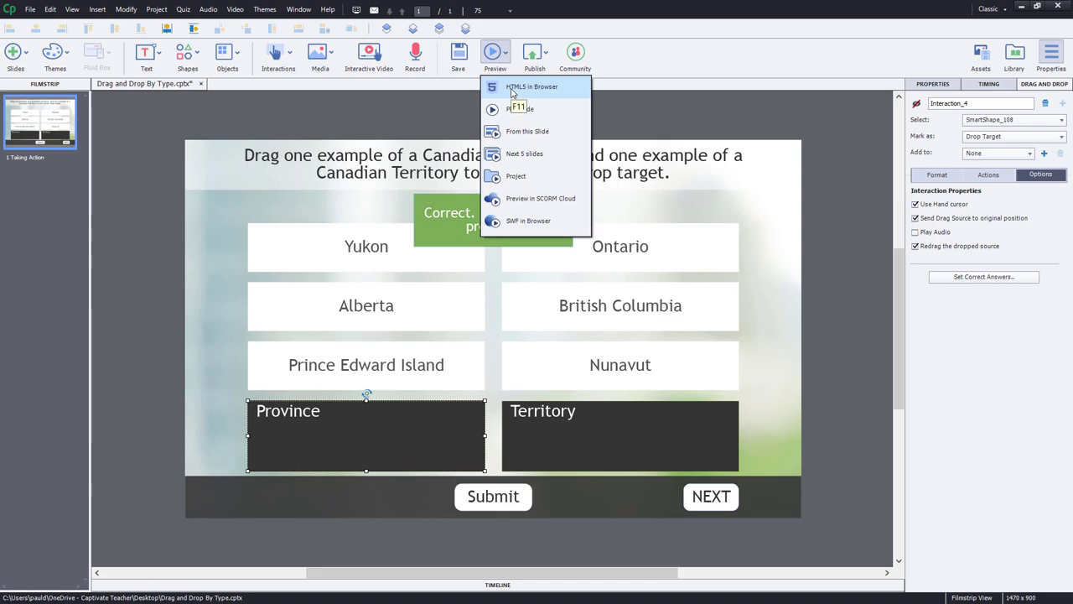
click(512, 89)
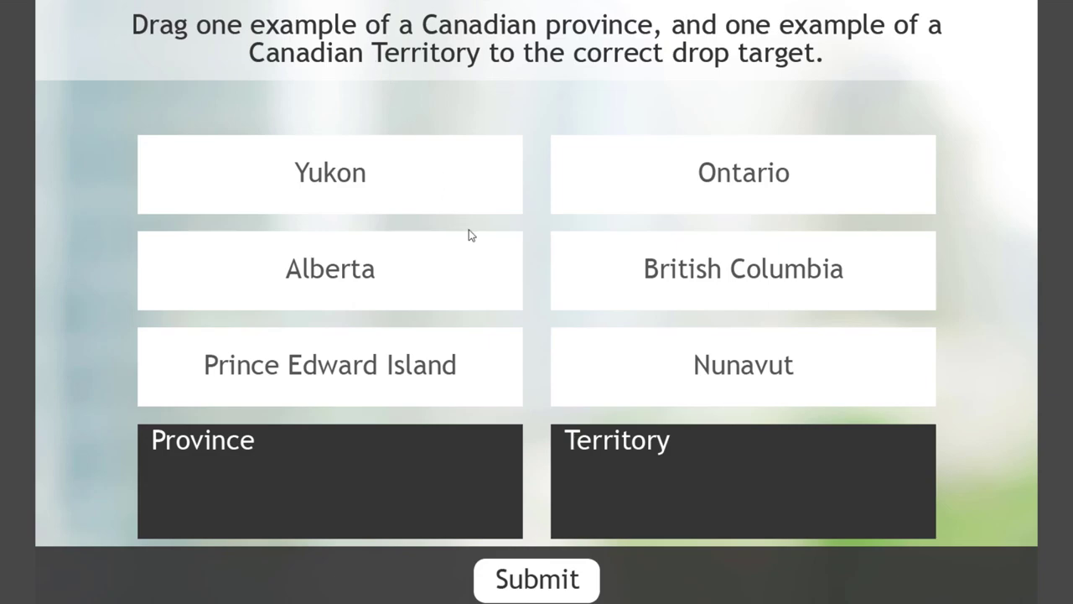
drag(351, 185, 351, 511)
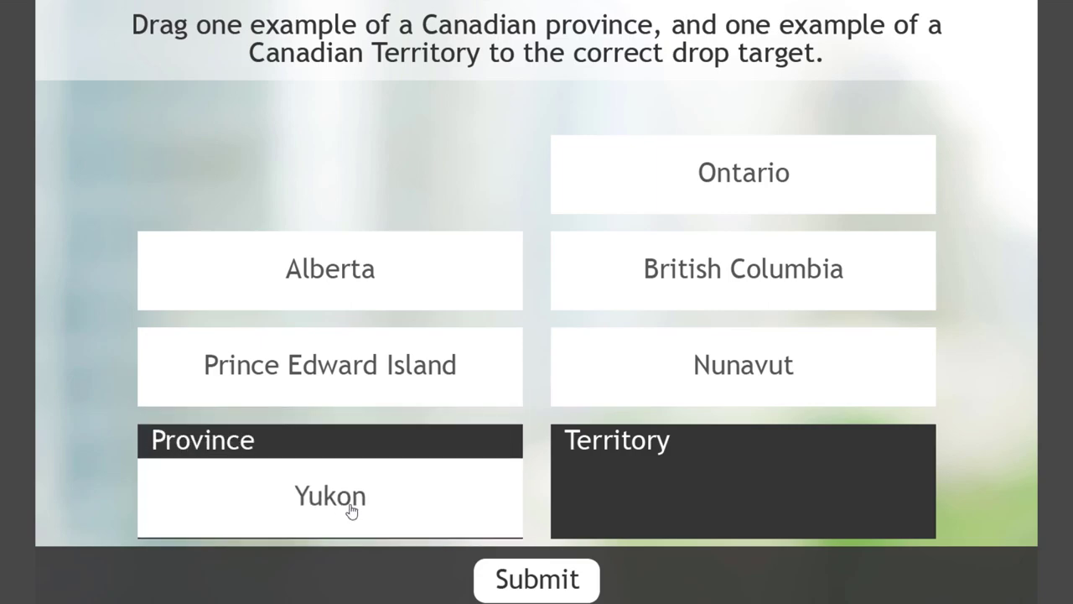
drag(751, 175, 749, 494)
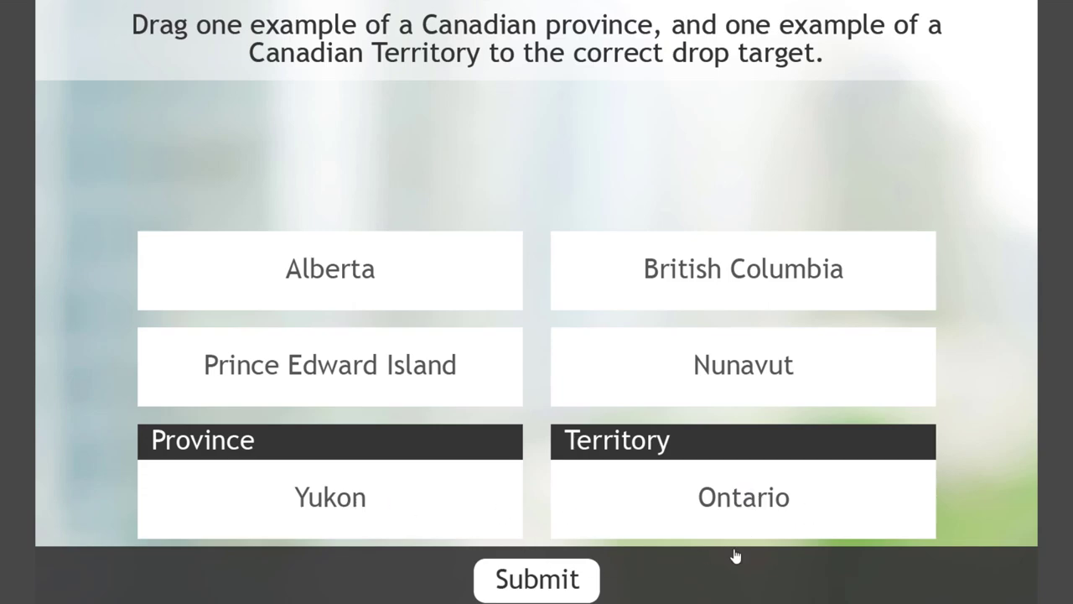
click(542, 591)
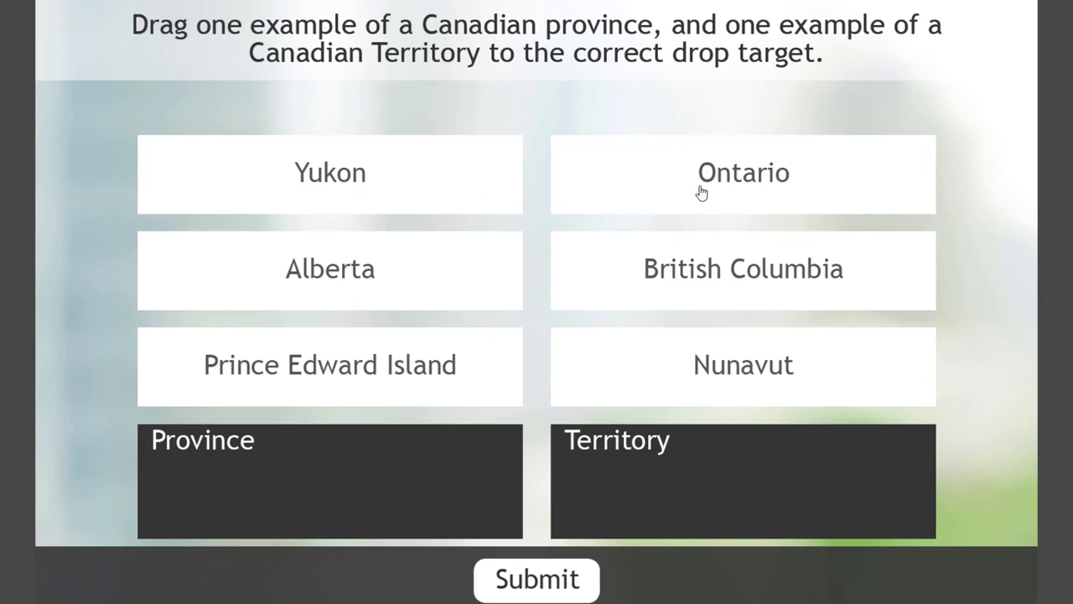
Test a correct answer by placing Alberta on Province and Nunavut on Territory, and submit it.
drag(347, 271, 343, 493)
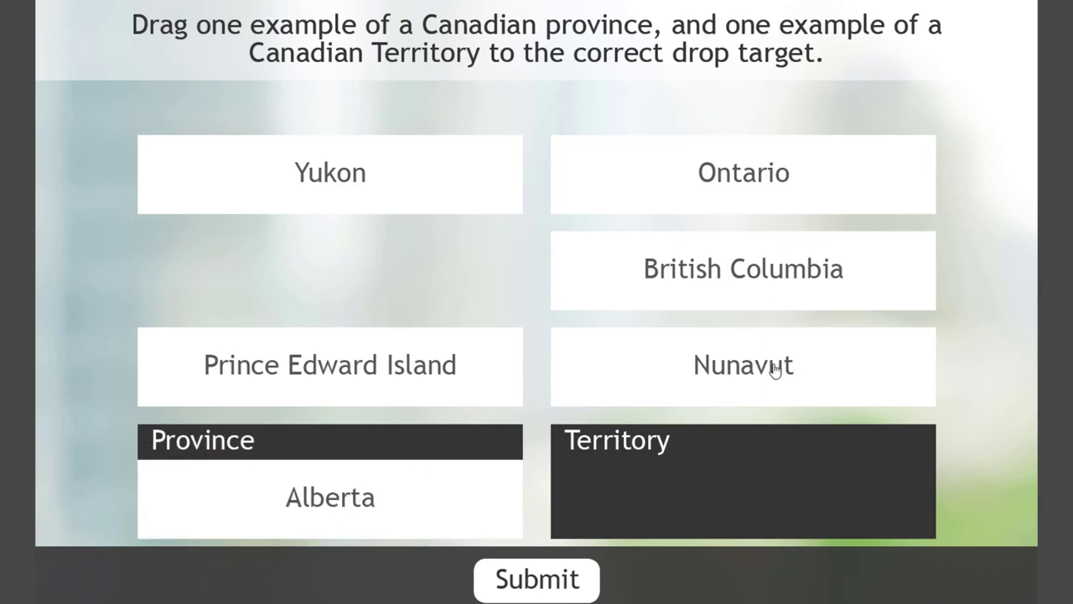
drag(774, 369, 774, 495)
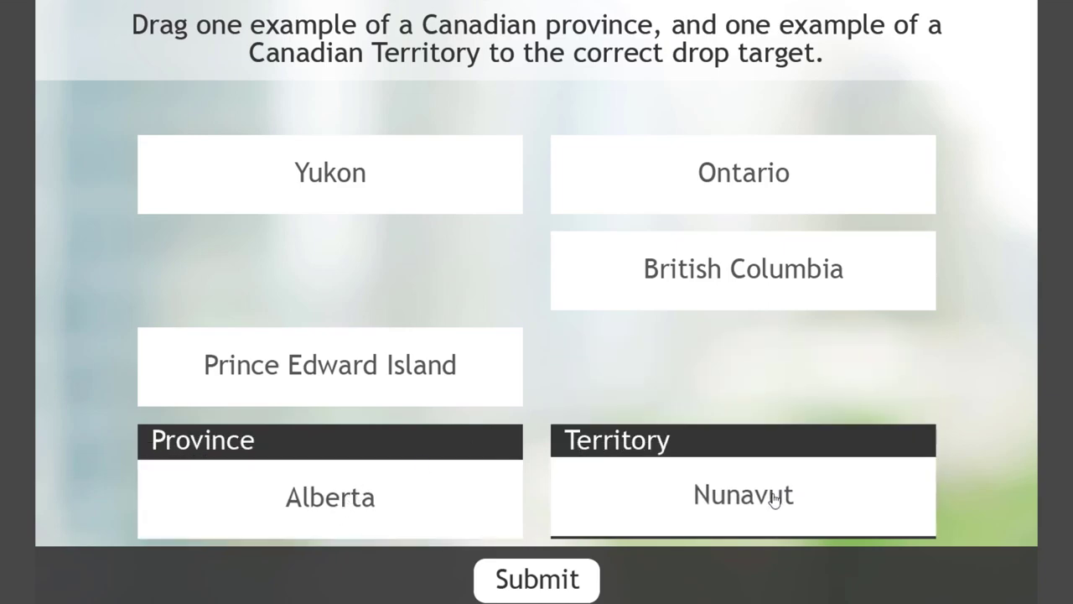
click(565, 586)
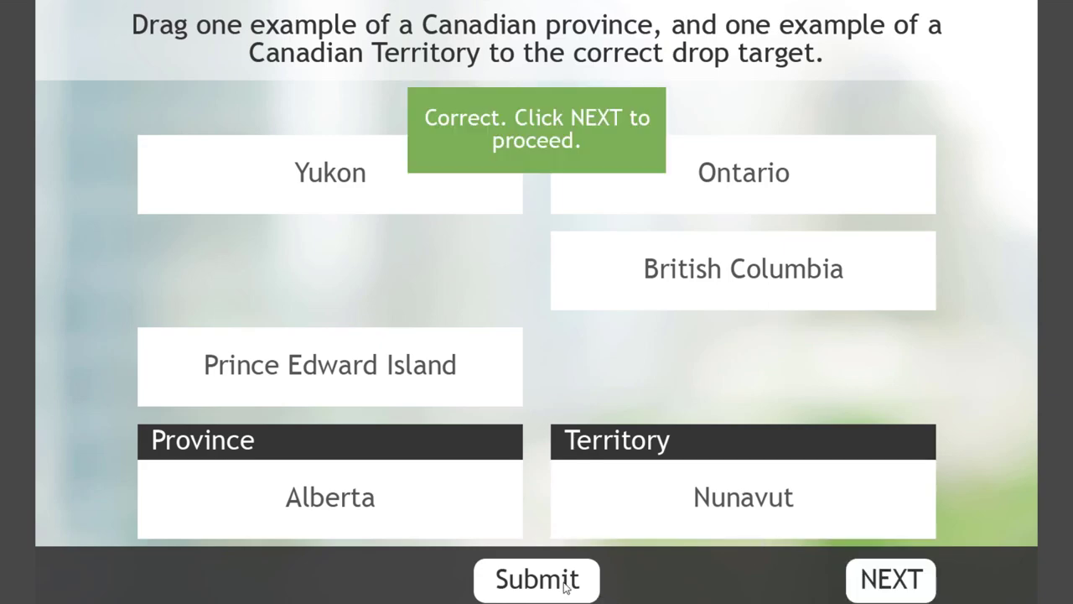